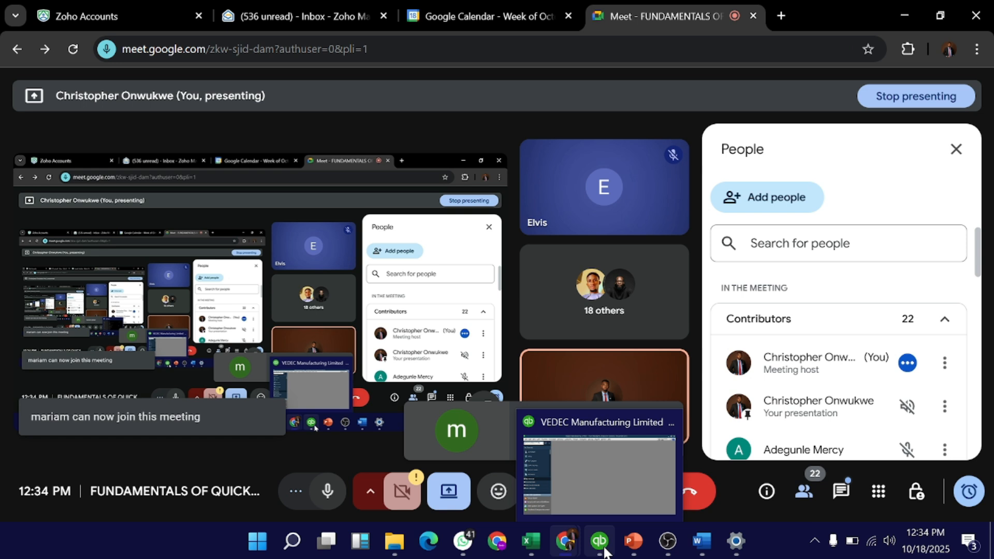
Bring QuickBooks Setup to the front and start 'Add the people you do business with'.
left_click(604, 550)
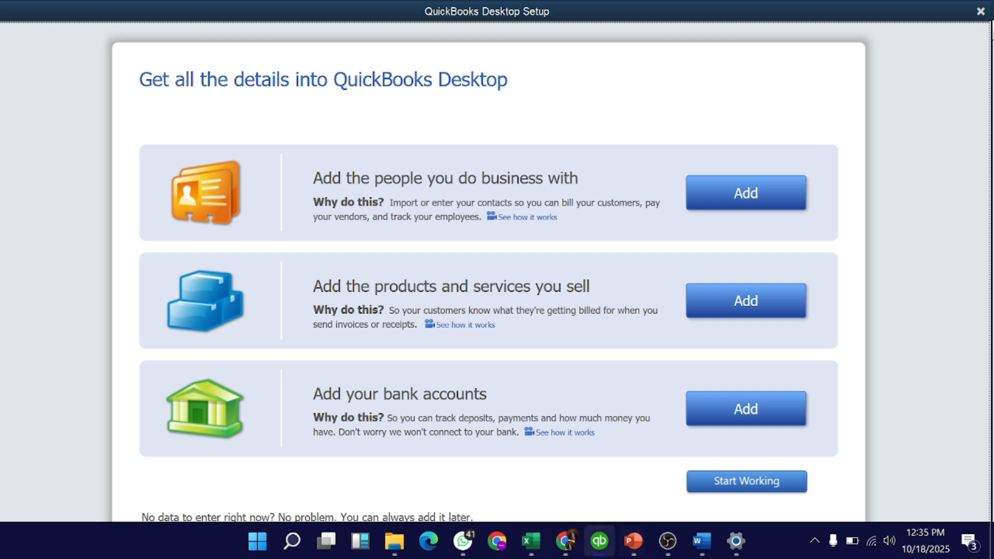
mouse_move(576, 543)
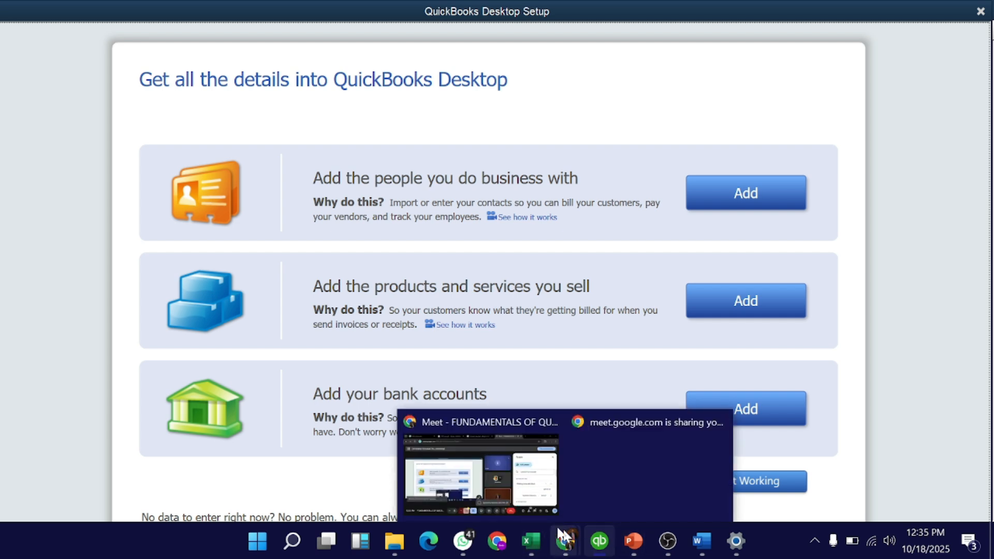
left_click(562, 539)
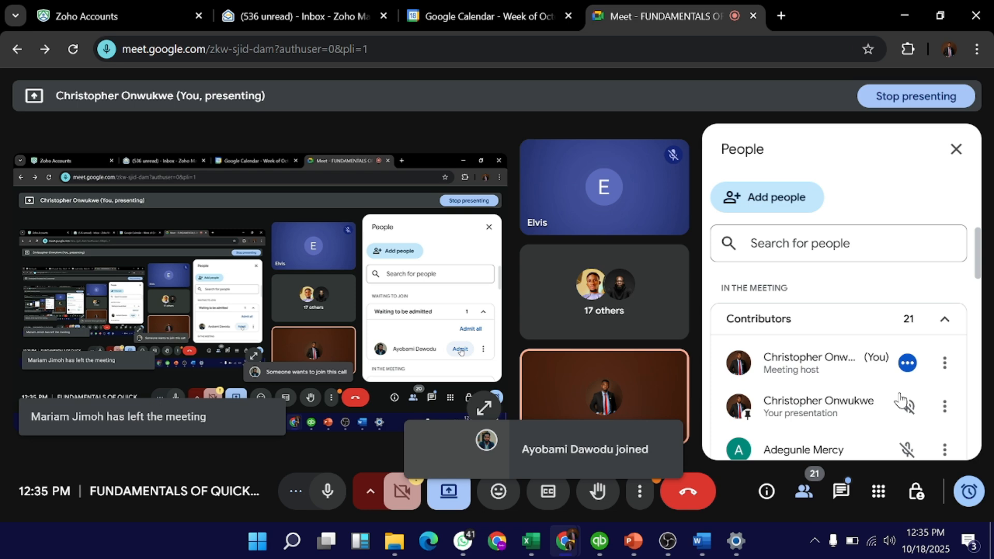
left_click(606, 543)
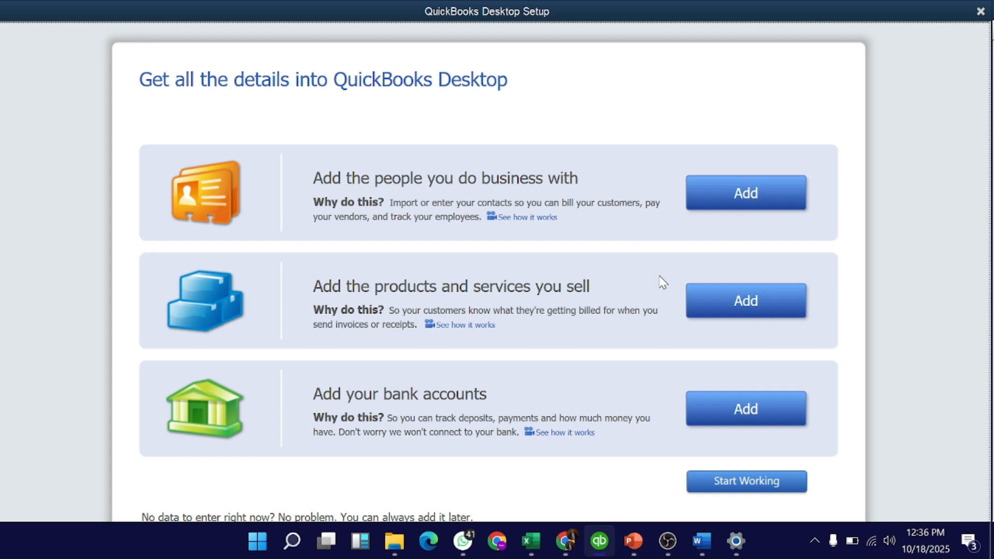
left_click(756, 194)
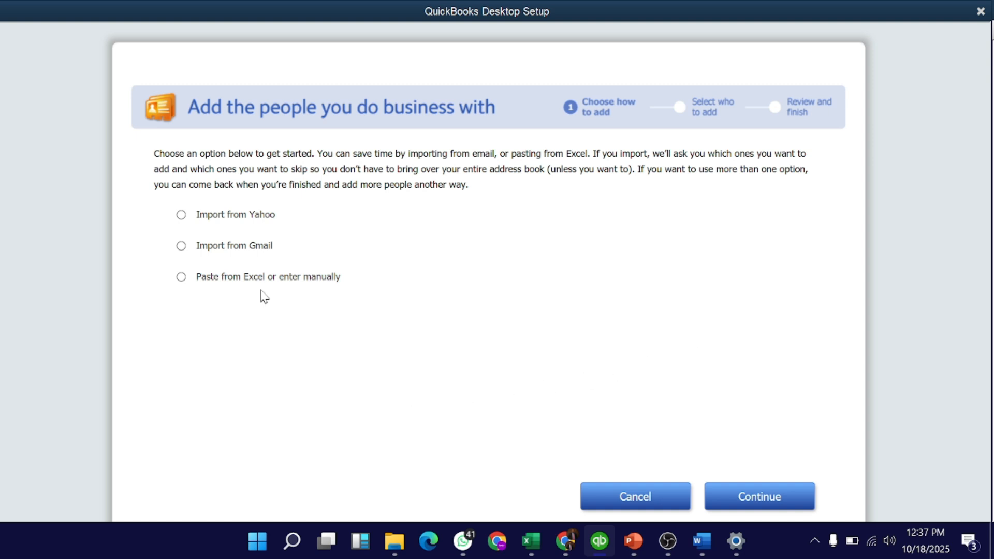
Choose 'Paste from Excel or enter manually' and continue to the contact grid.
left_click(245, 283)
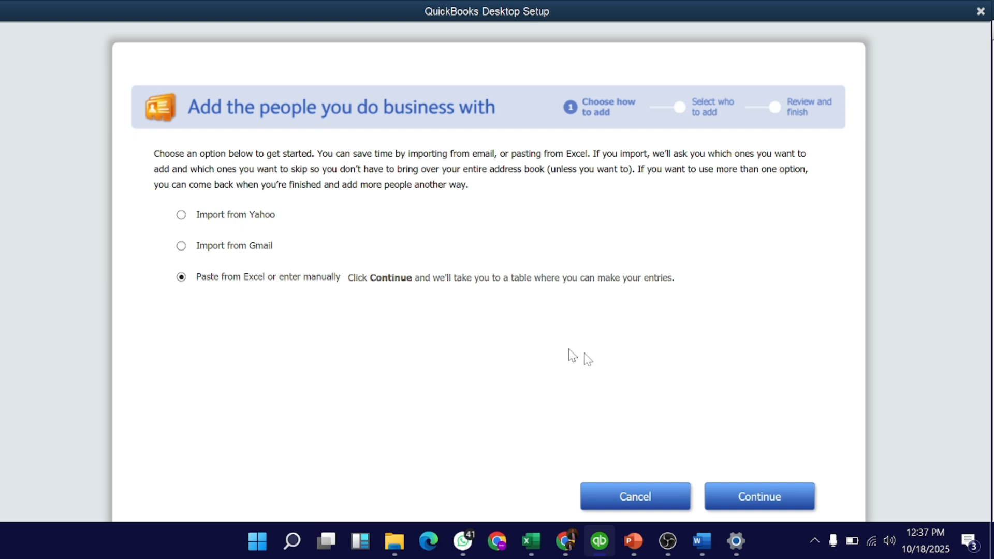
left_click(757, 508)
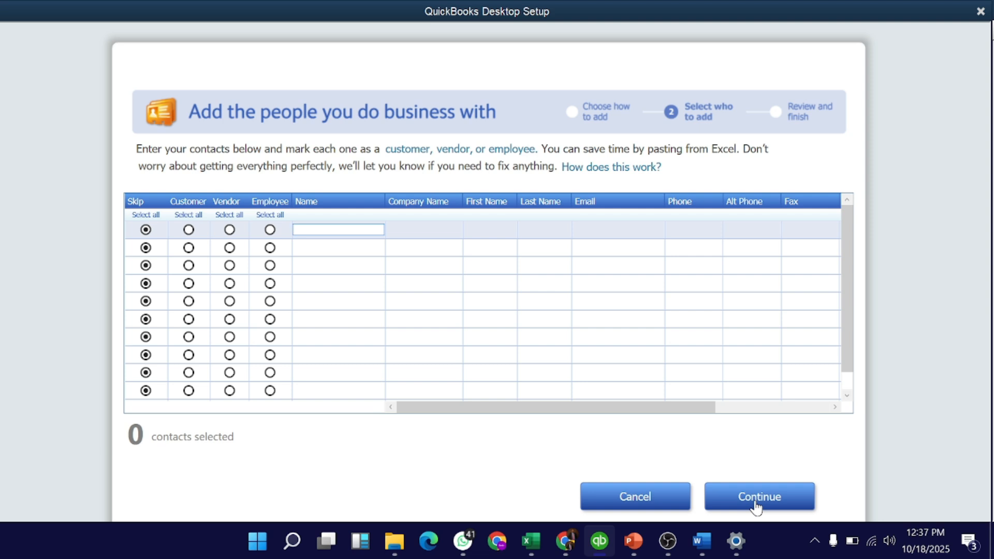
Scroll the contact grid right and mark row 1 as a Customer, ready for its name.
left_click(834, 407)
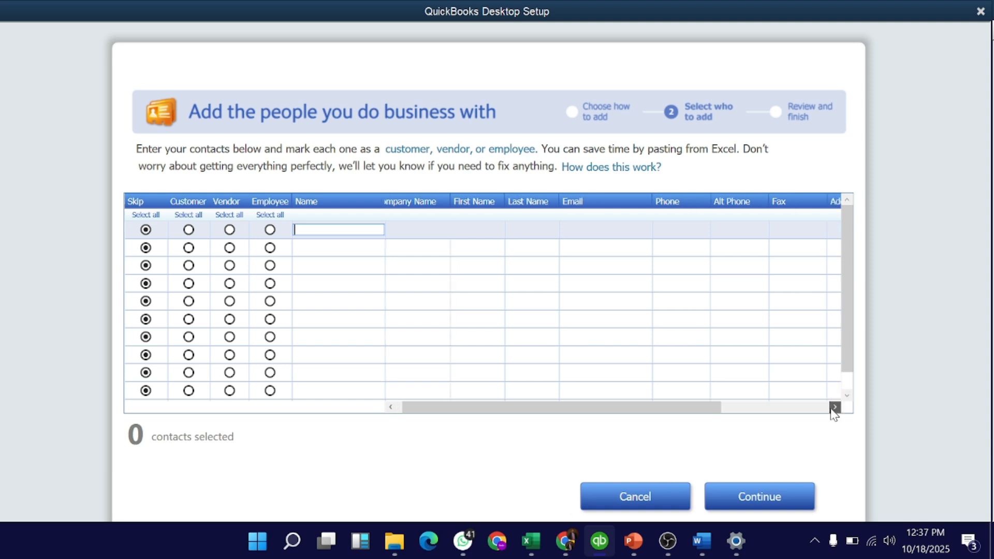
left_click(811, 408)
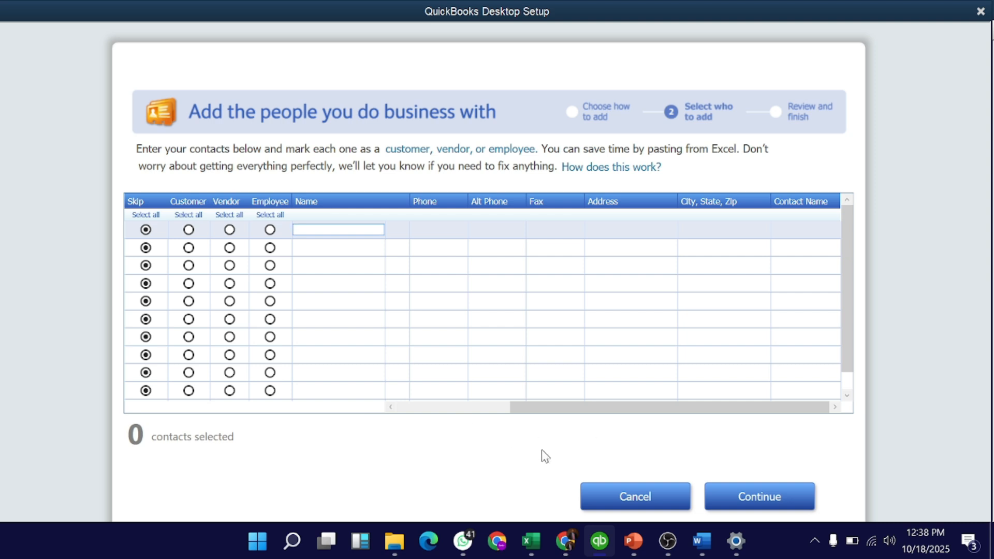
left_click(189, 230)
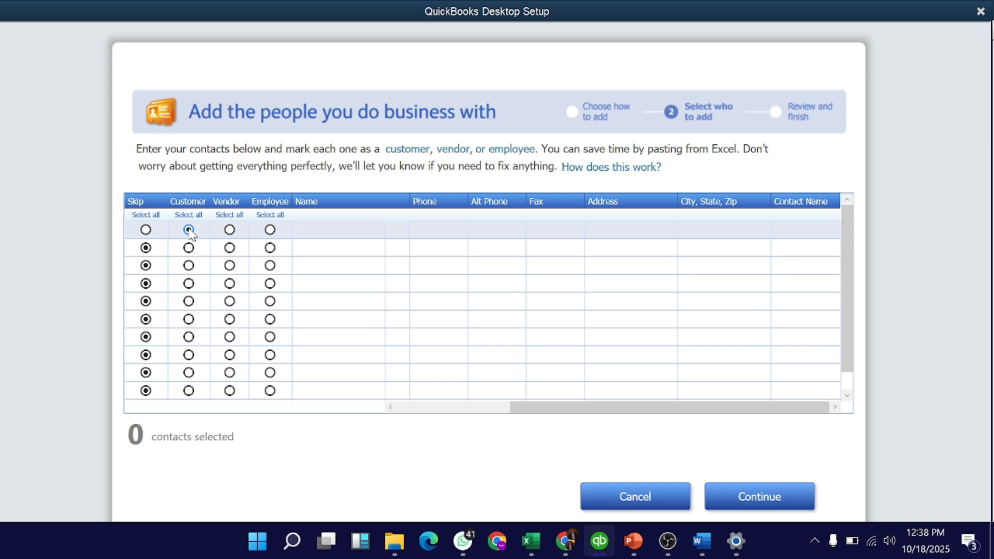
left_click(319, 231)
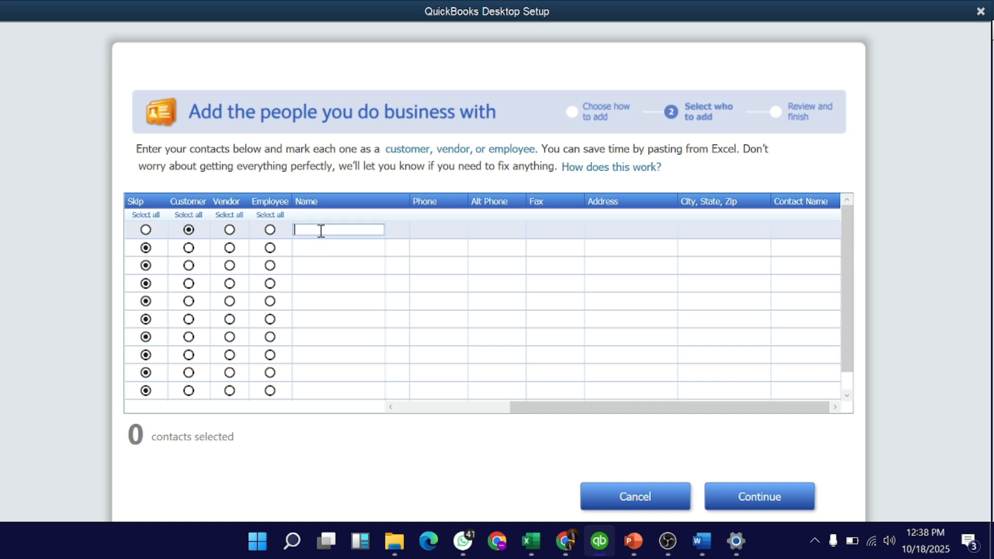
left_click(702, 540)
Copy the customer name 'UrbanBuild Nigeria Ltd' from the Word Customers table.
scroll(477, 417, "down", 3)
scroll(477, 417, "down", 10)
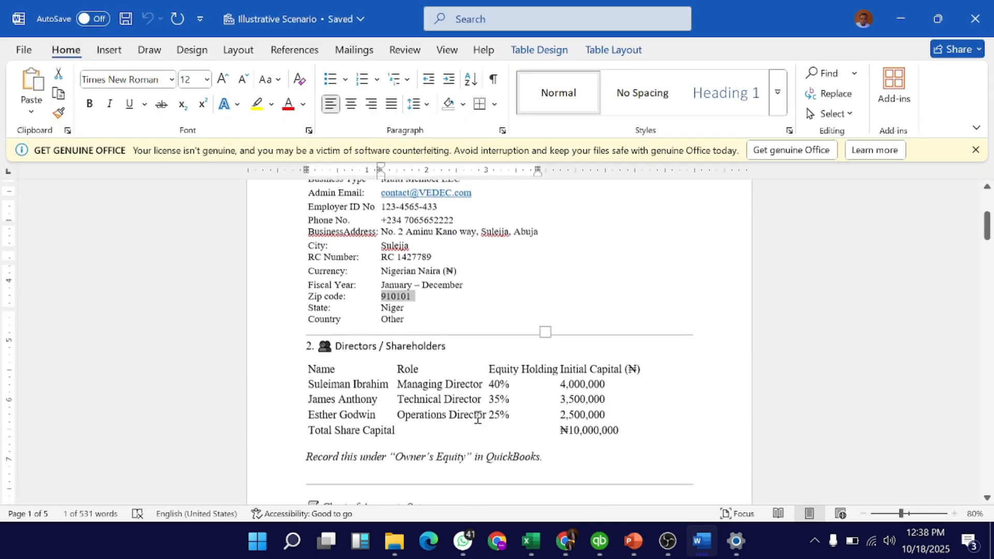
scroll(477, 417, "down", 12)
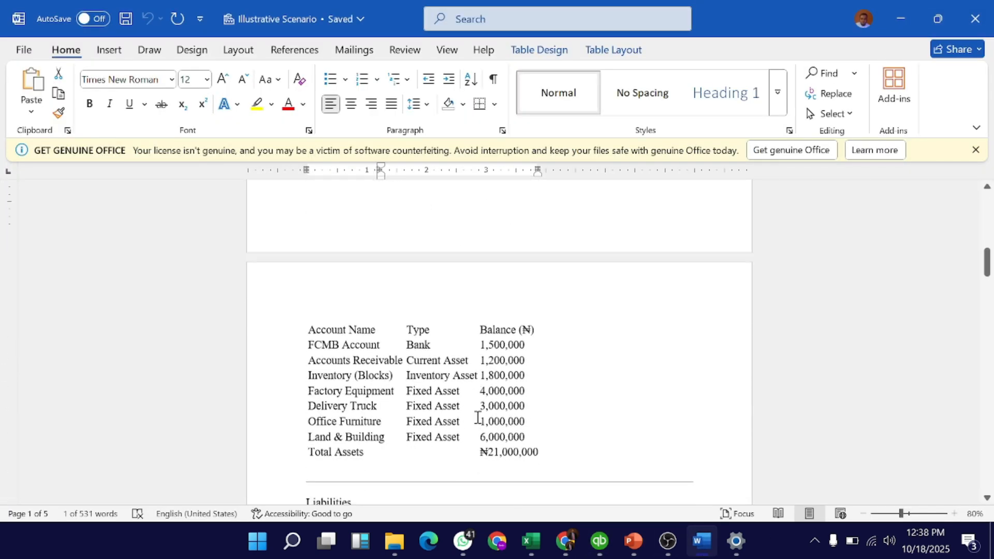
scroll(477, 417, "up", 1)
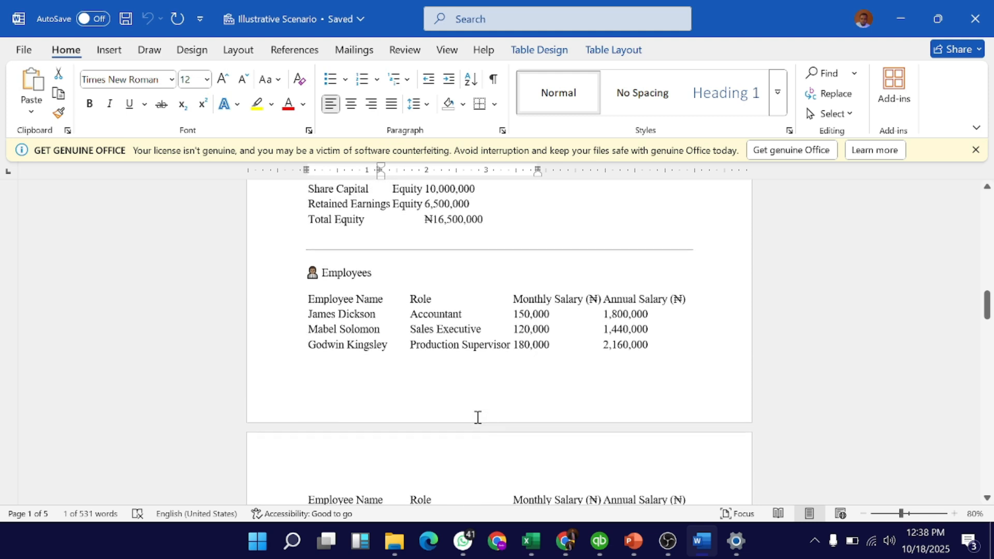
scroll(477, 417, "down", 10)
scroll(477, 417, "down", 5)
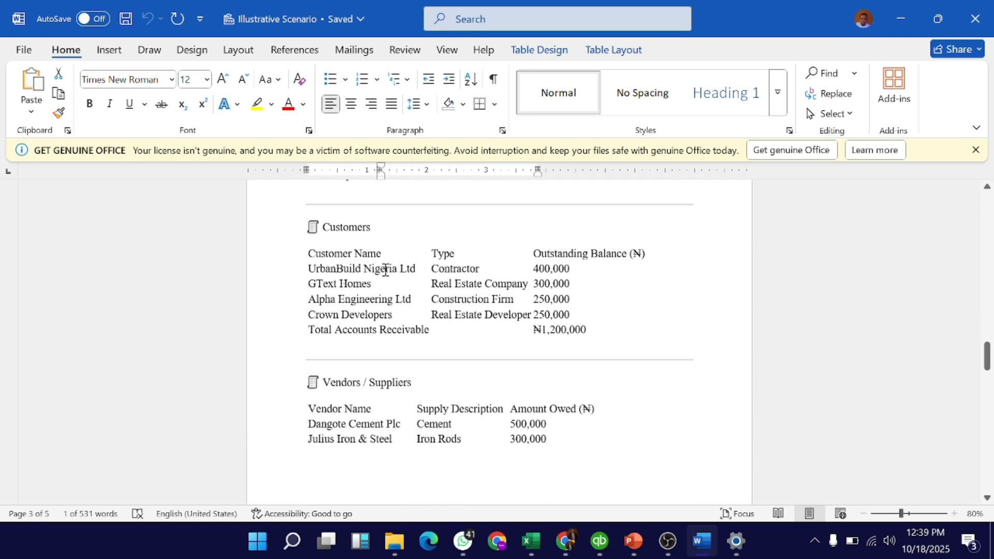
left_click(319, 266)
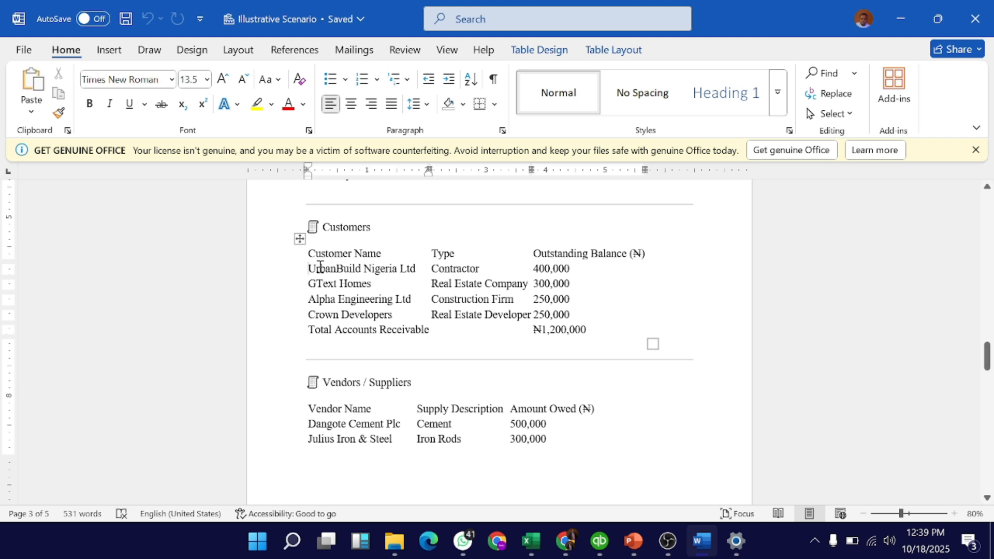
key("shift+Right")
key("shift+Right")
key("shift+Right")
key("shift+Right")
key("shift+Right")
key("shift+Right")
key("shift+Right")
key("shift+Right")
key("shift+Right")
key("shift+Right")
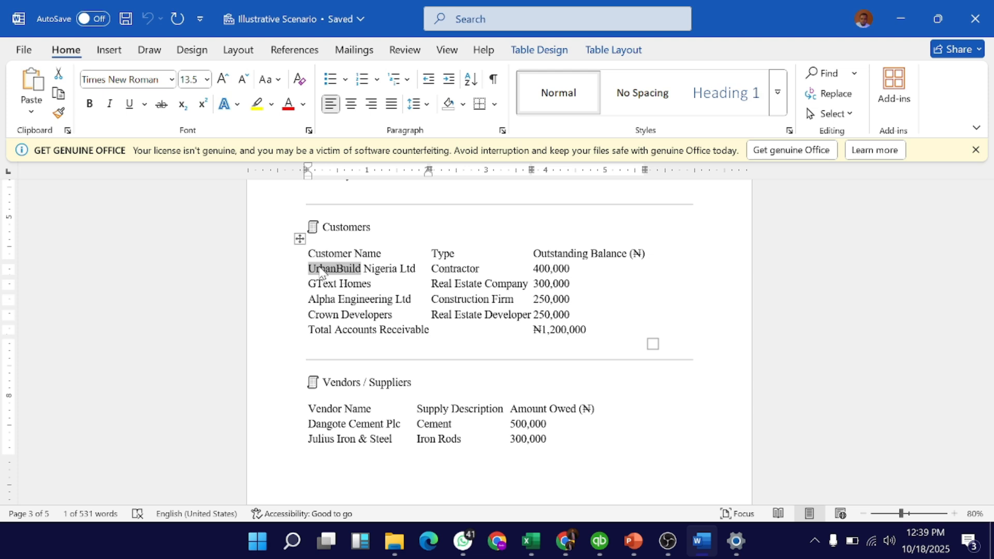
key("shift+Right")
key("shift+Right")
key("shift+Right")
key("shift+Right")
key("shift+Right")
key("shift+Right")
key("shift+Right")
key("shift+Right")
key("shift+Right")
key("shift+Right")
key("shift+Right")
key("shift+Right")
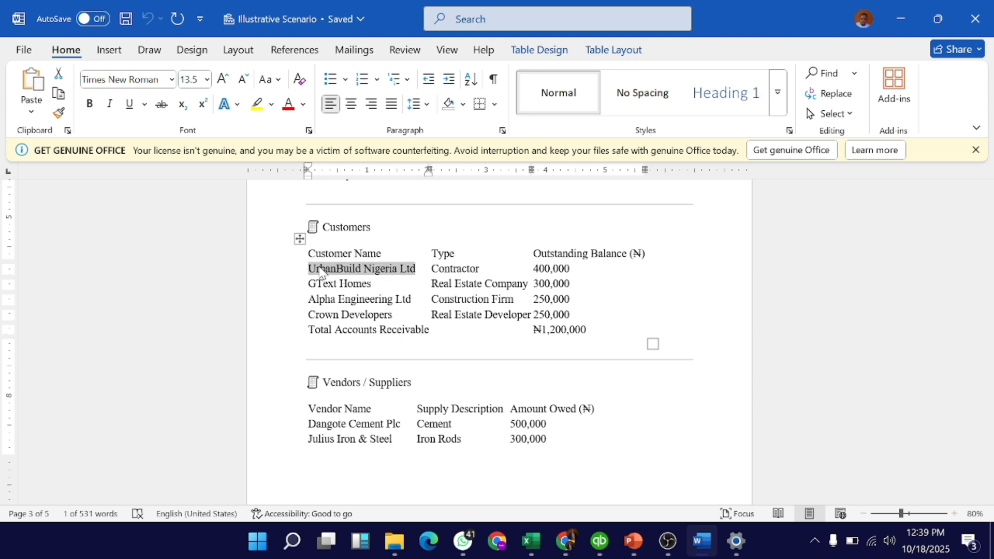
key("ctrl+c")
key("alt+Tab")
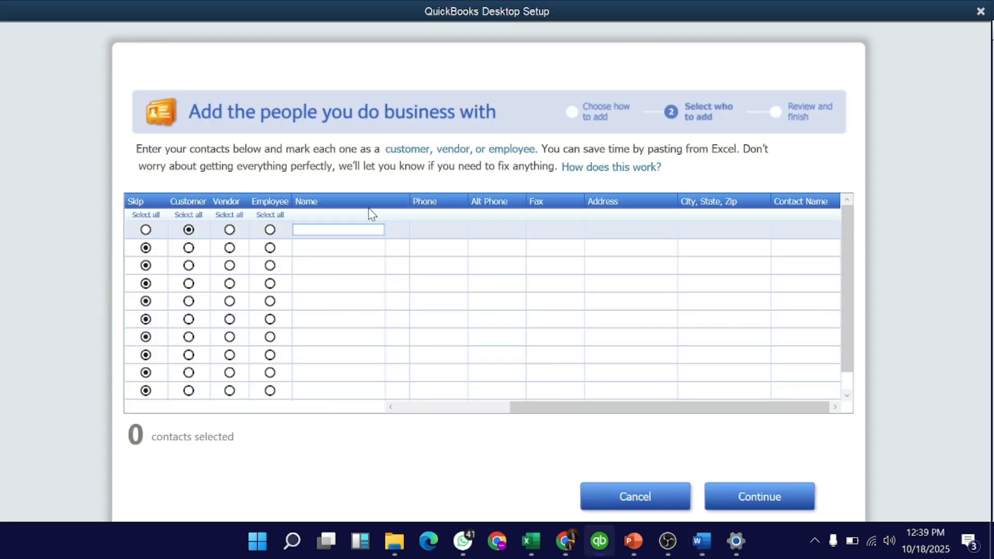
Paste UrbanBuild Nigeria Ltd into row 1's Name and enter the customer's phone number.
key("ctrl+v")
left_click(452, 230)
key("alt+Tab")
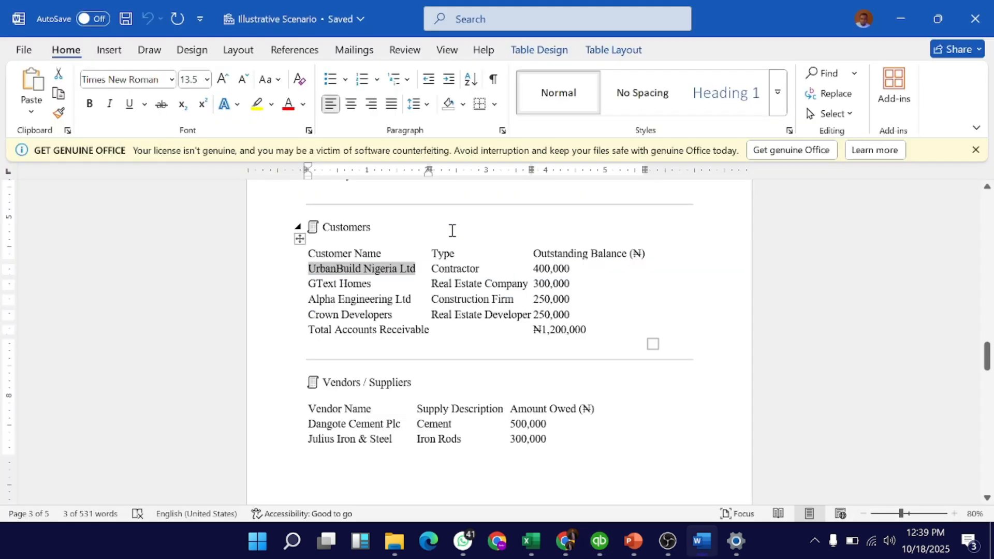
key("alt+Tab")
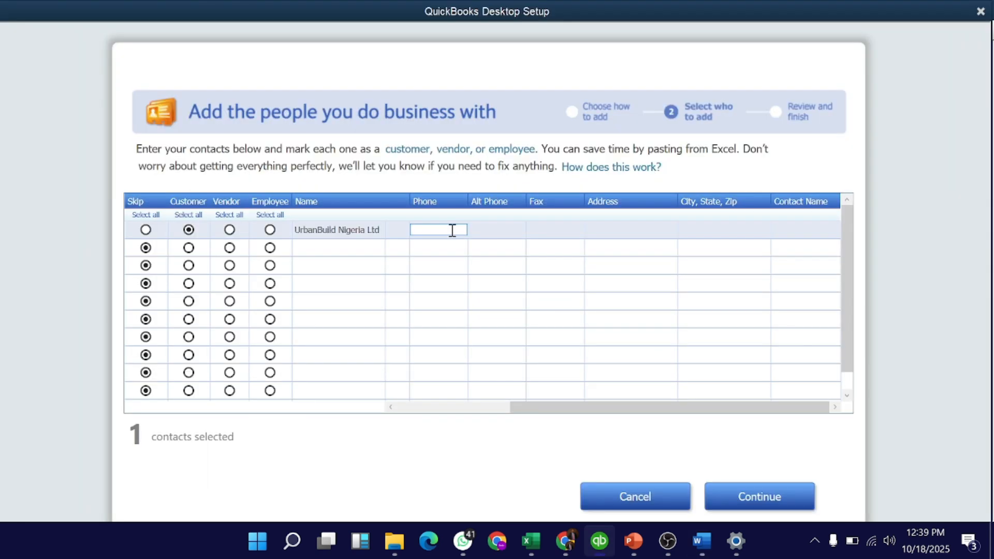
left_click(619, 234)
Clear the stray entry from the Address cell and return to the Word Customers table.
key("alt+Tab")
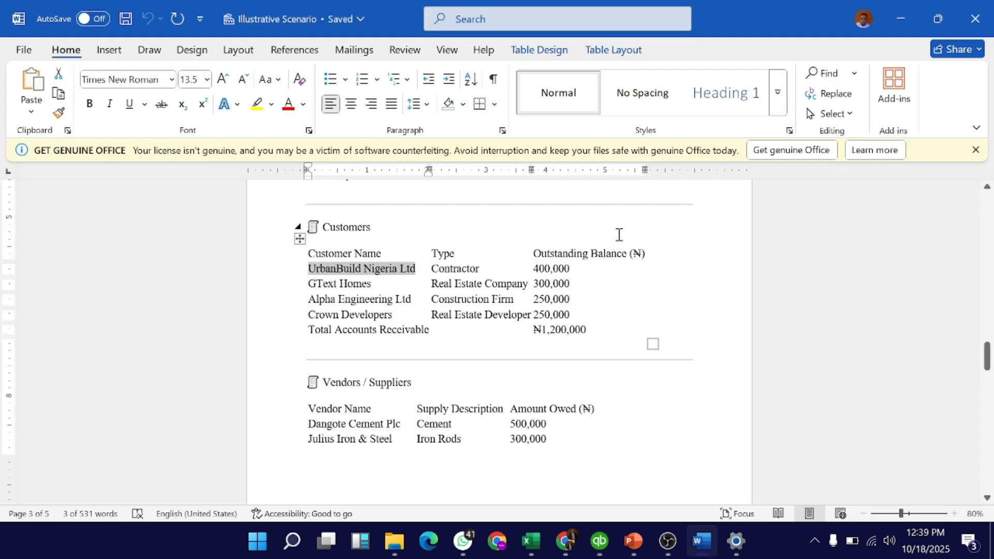
key("alt+Tab")
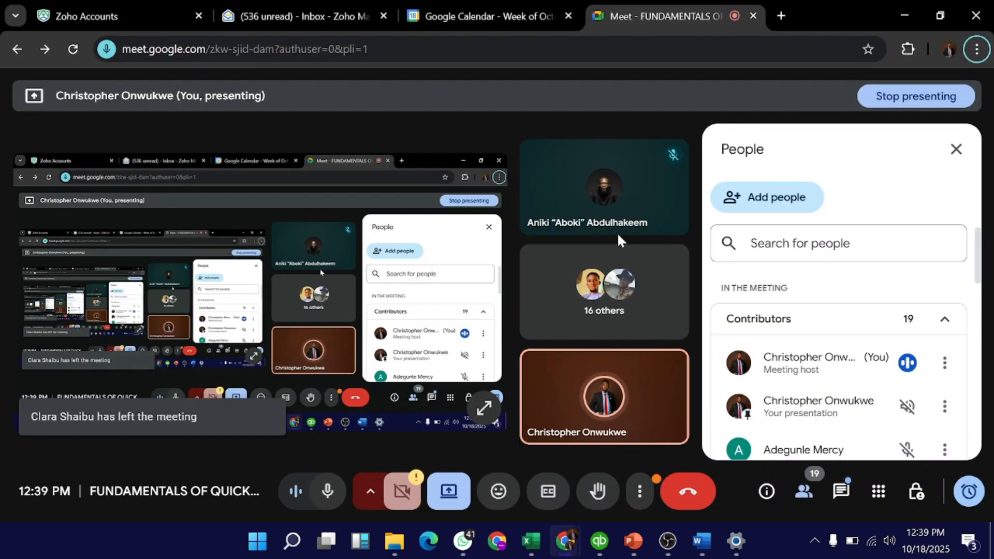
left_click(601, 541)
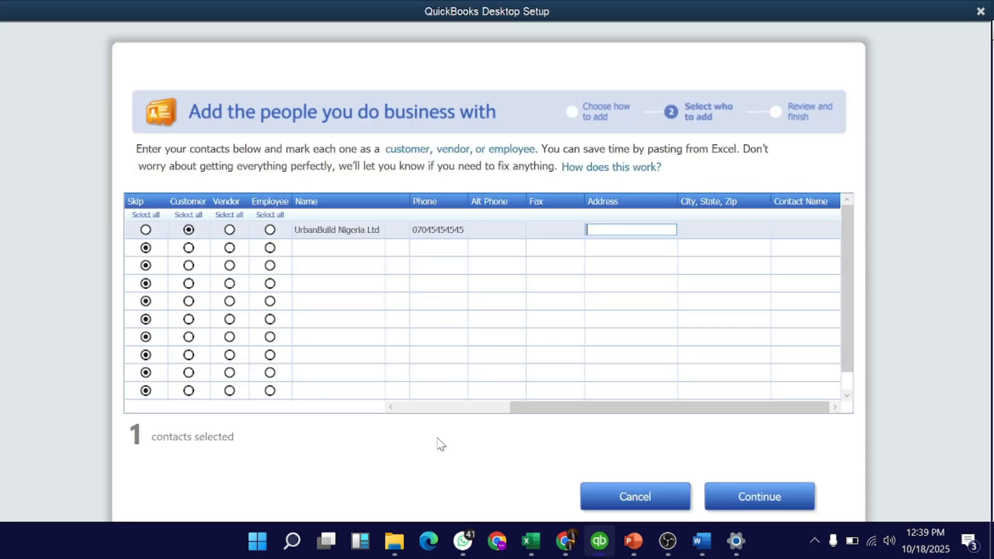
type("2")
key("BackSpace")
key("alt+Tab")
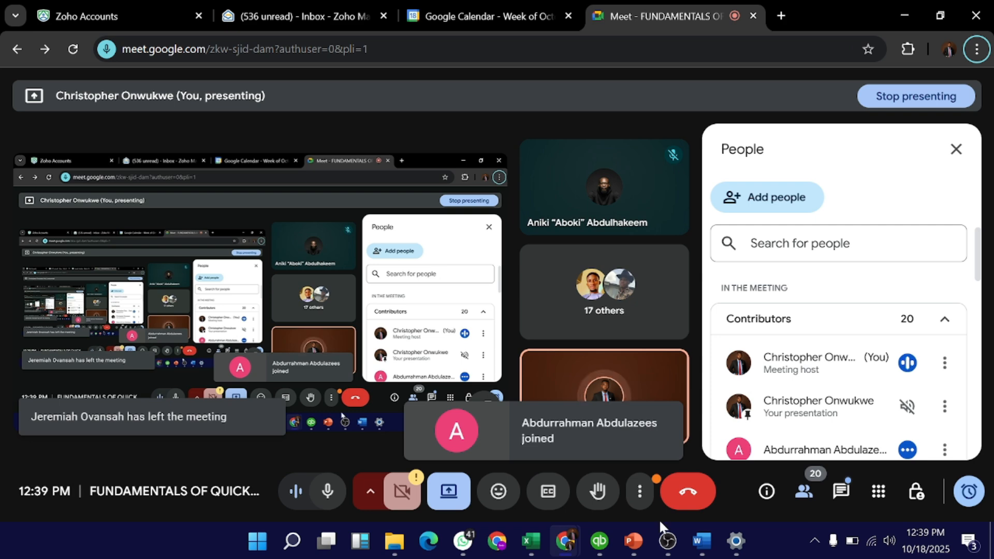
key("alt+Tab")
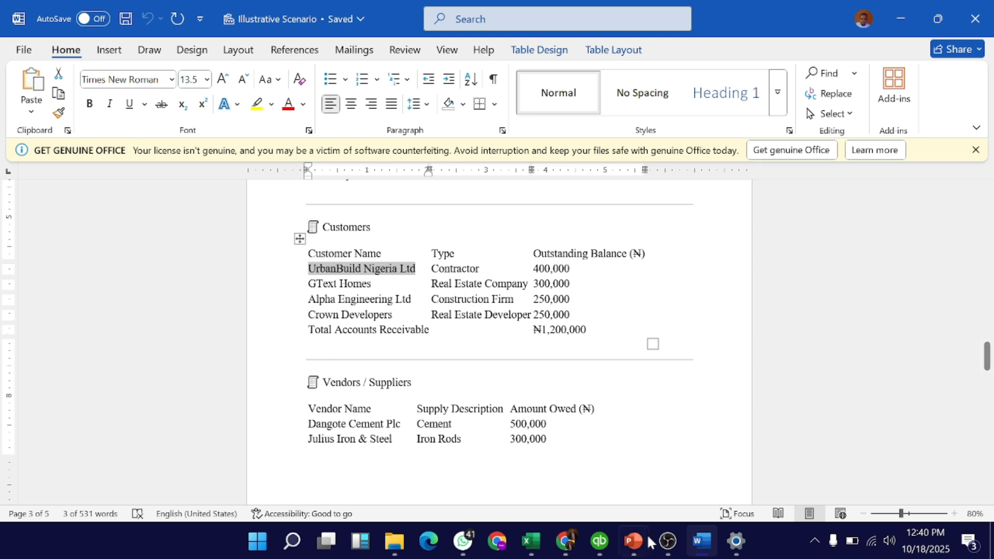
mouse_move(671, 536)
Add Alpha Engineering Ltd from Word as the row 2 Customer with its phone number.
left_click(325, 289)
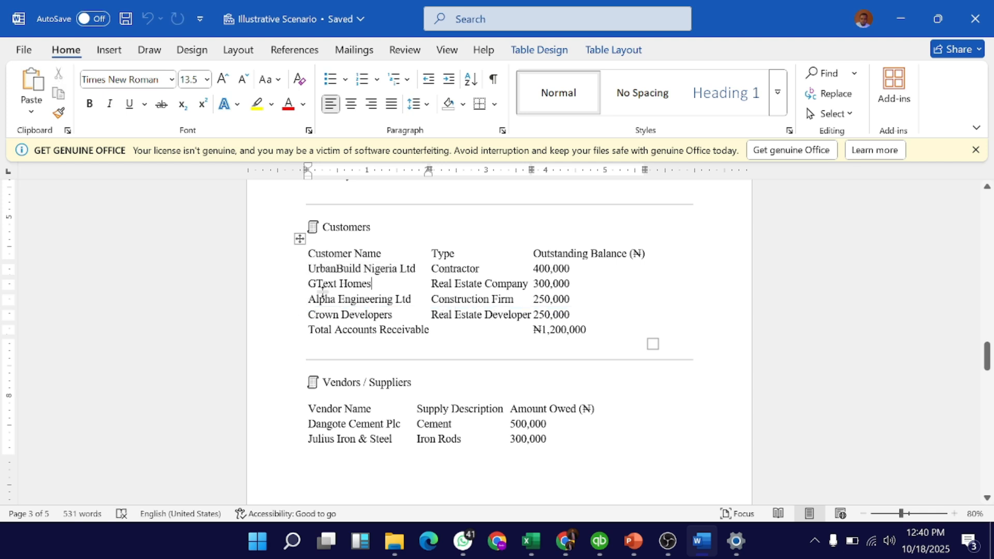
left_click_drag(332, 299, 412, 299)
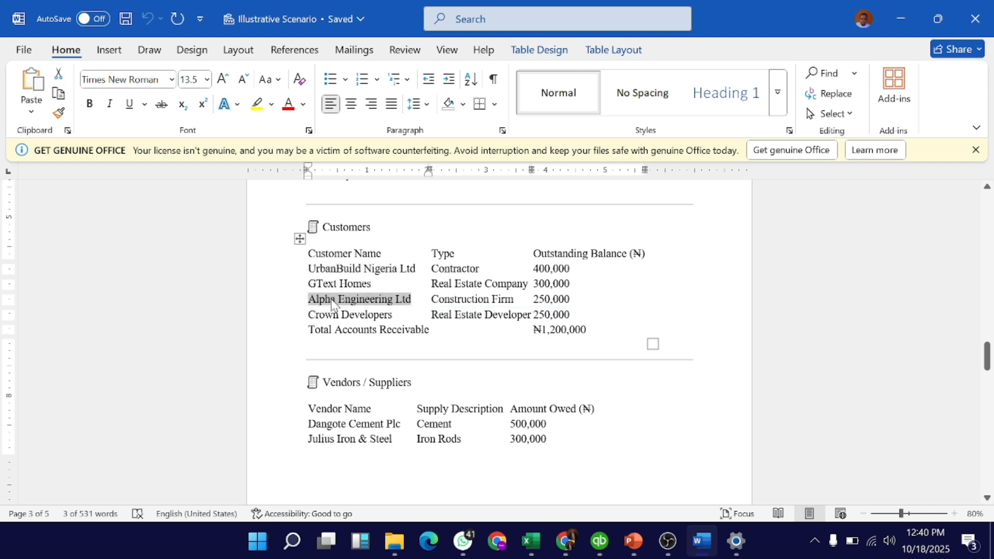
left_click(600, 541)
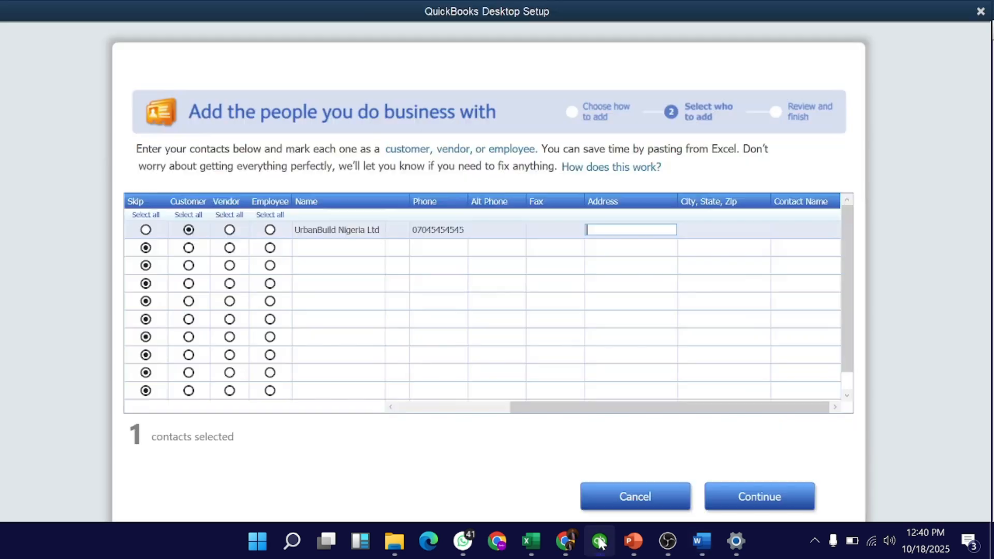
left_click(317, 253)
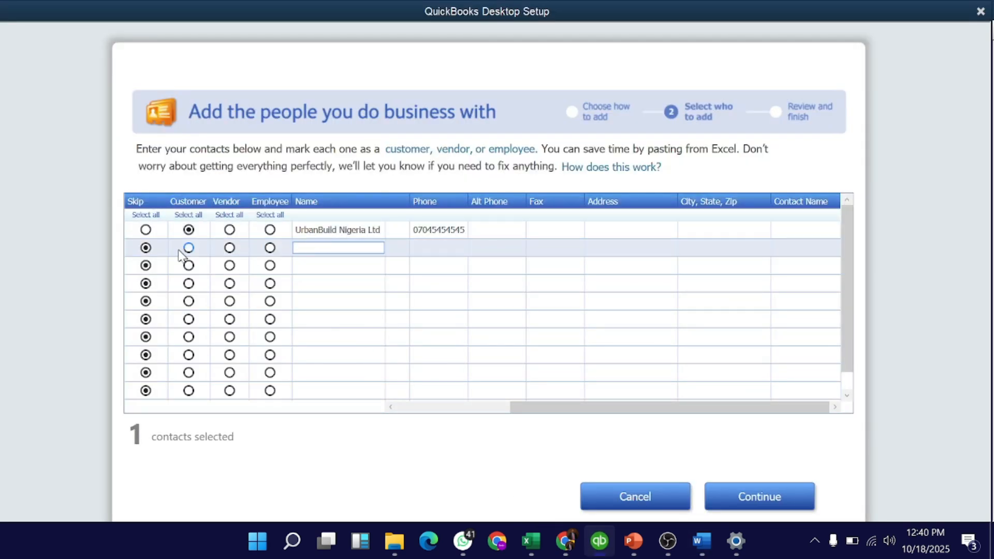
left_click(188, 248)
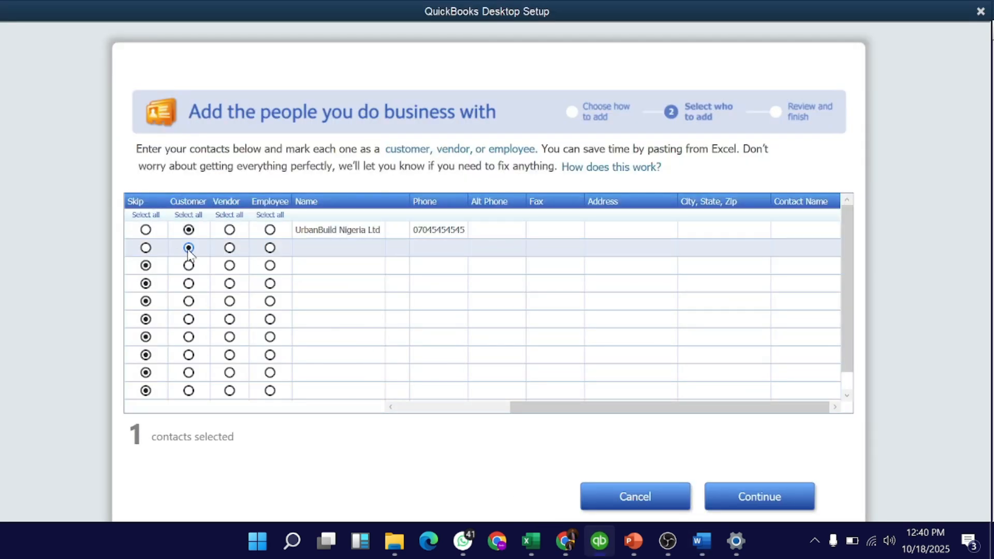
left_click(313, 248)
key("ctrl+v")
left_click(435, 248)
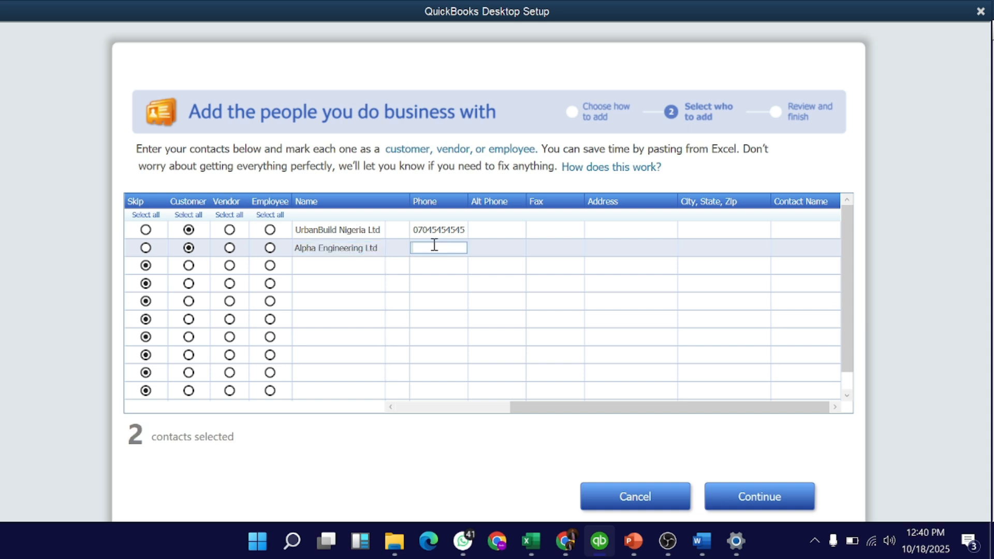
Copy the vendor name Dangote Cement Plc from Word and move to row 3 in QuickBooks.
left_click(704, 541)
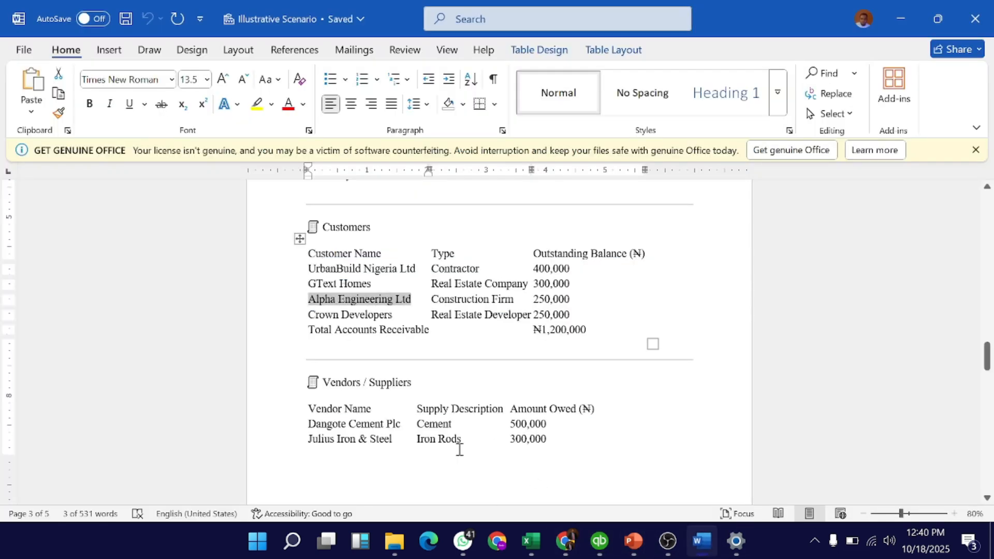
scroll(444, 412, "down", 2)
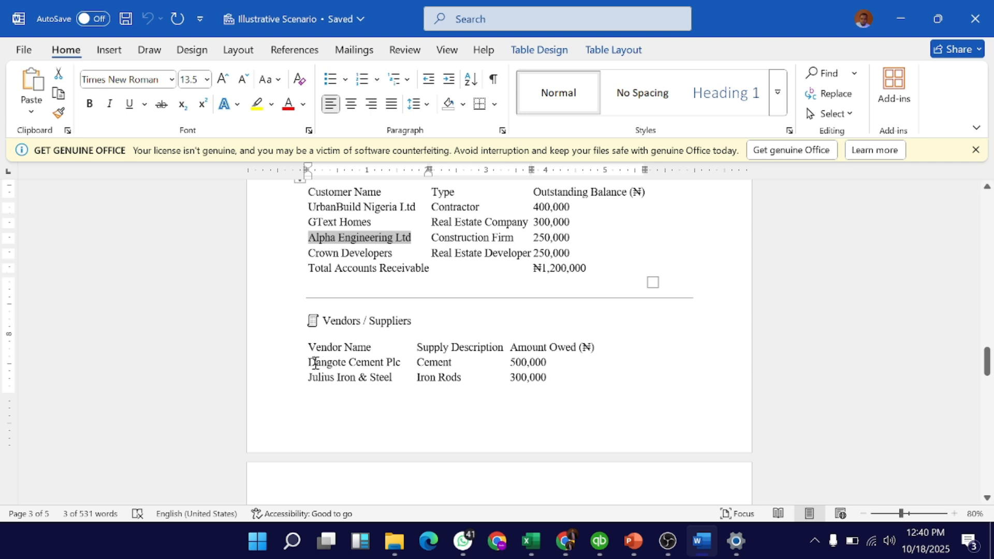
scroll(314, 369, "down", 3)
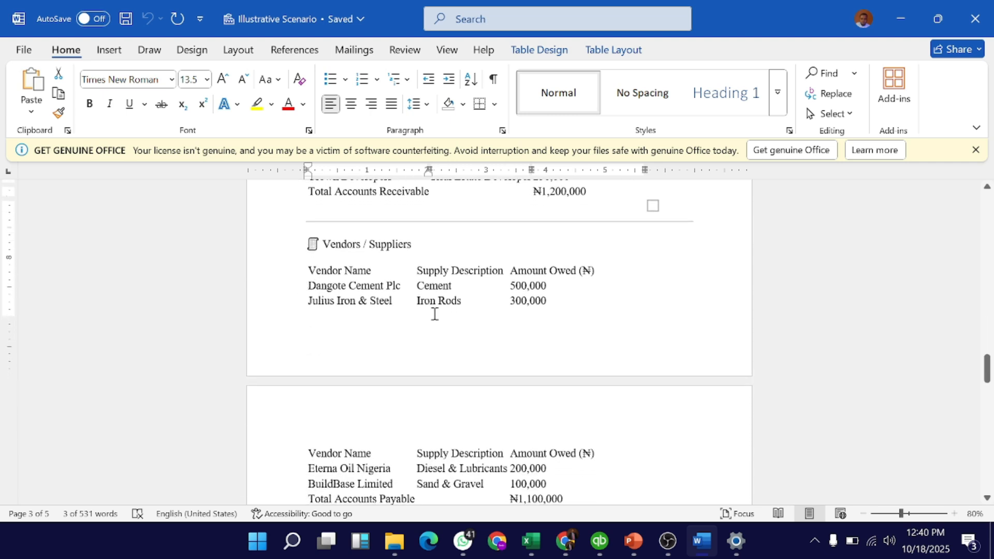
left_click(314, 287)
triple_click(315, 288)
key("ctrl+c")
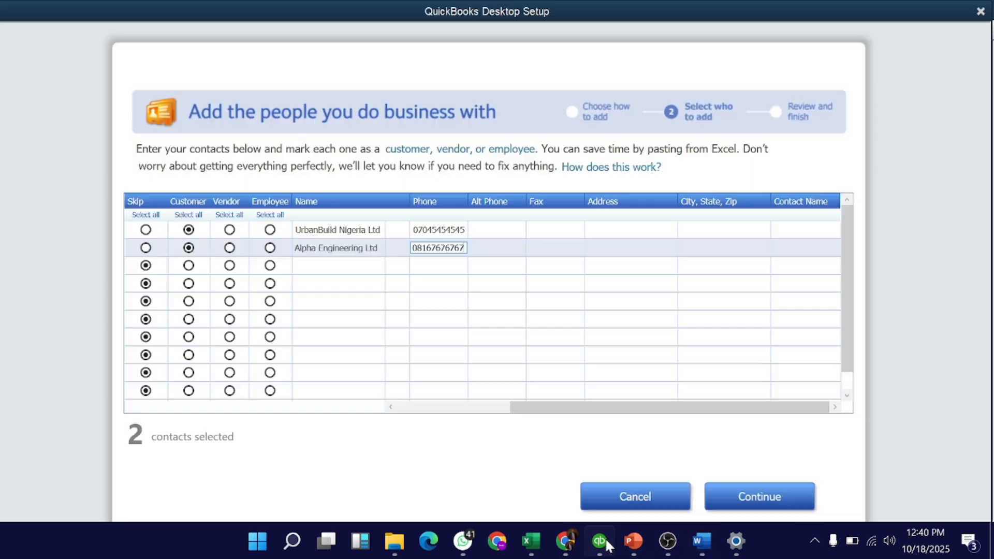
left_click(600, 541)
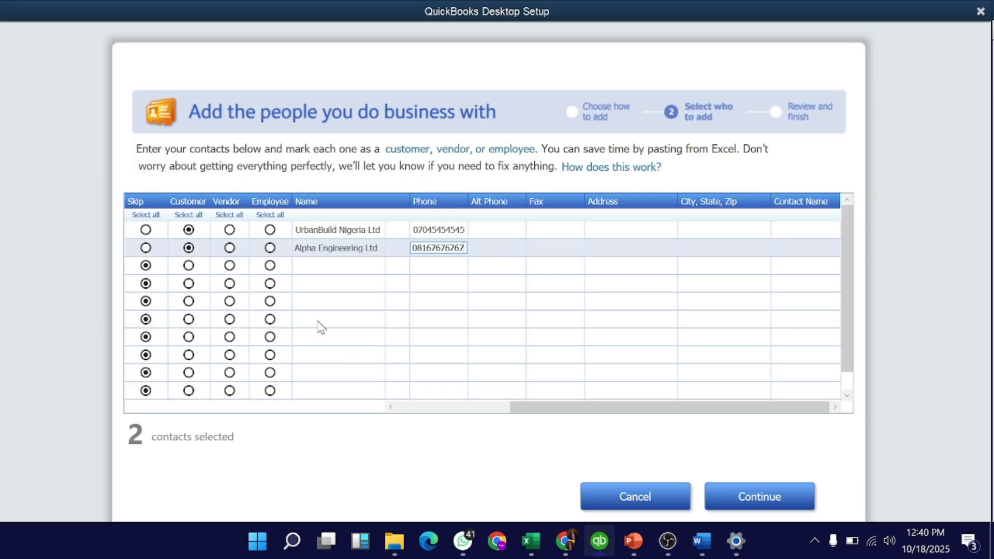
left_click(229, 266)
Mark row 3 as Vendor, paste Dangote Cement Plc as its name and enter its phone.
left_click(229, 266)
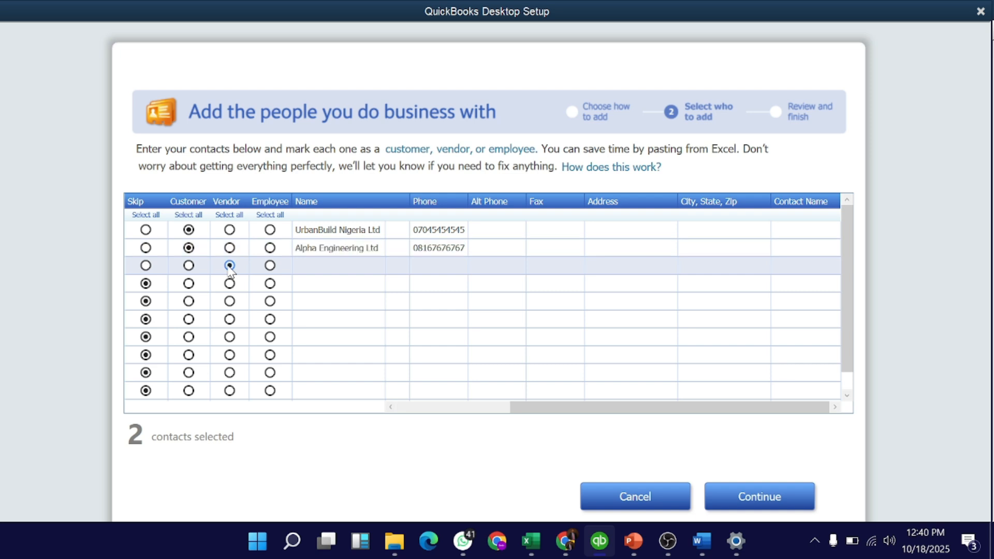
left_click(346, 265)
key("ctrl+v")
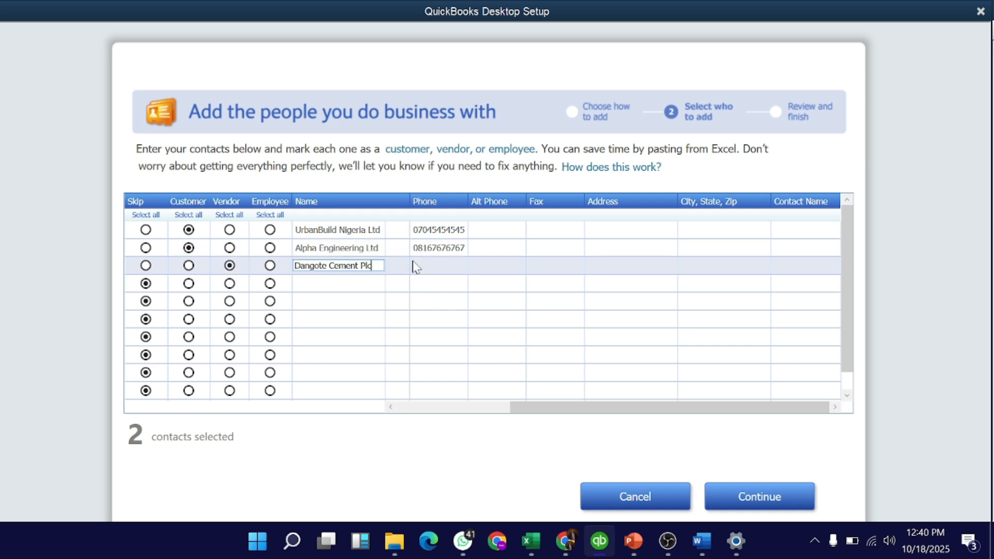
left_click(428, 265)
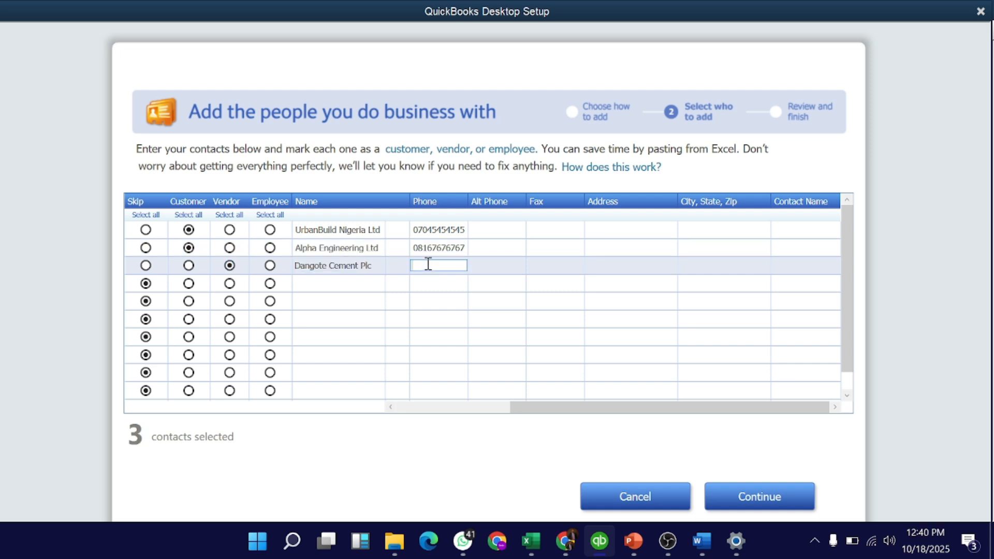
type("08080808080")
Add Eterna Oil Nigeria from Word as the row 4 Vendor with phone, and mark row 5 Employee.
left_click(230, 283)
key("alt+Tab")
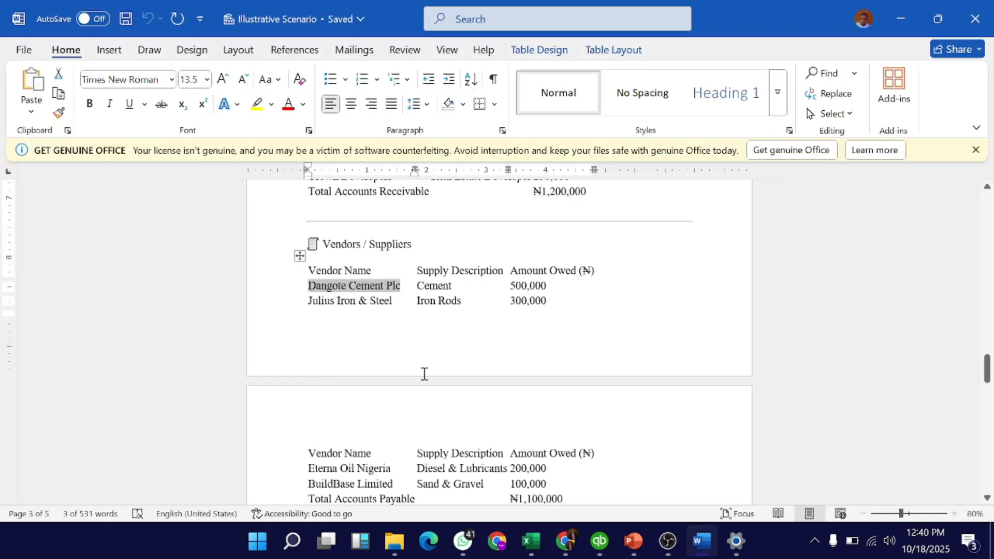
left_click(299, 305)
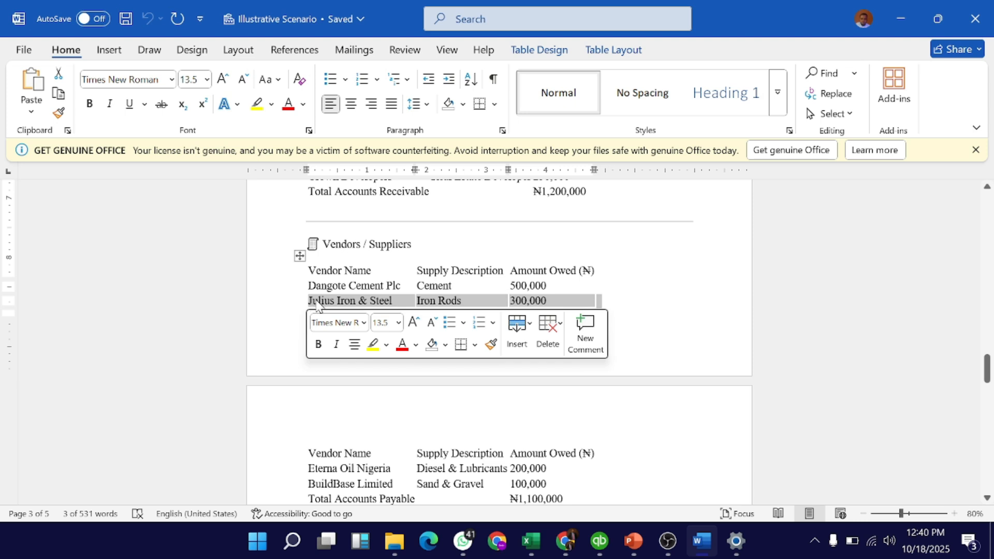
left_click(322, 303)
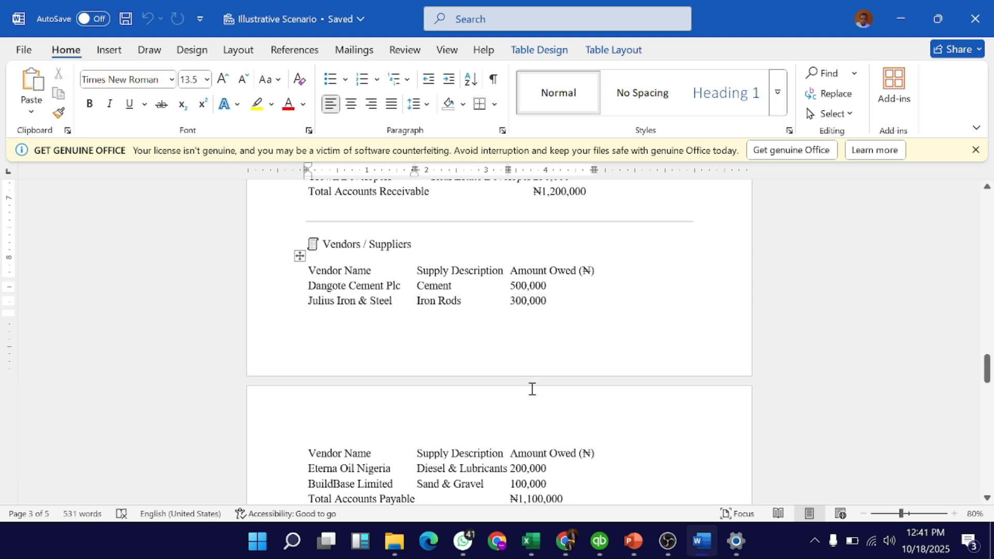
scroll(488, 434, "down", 2)
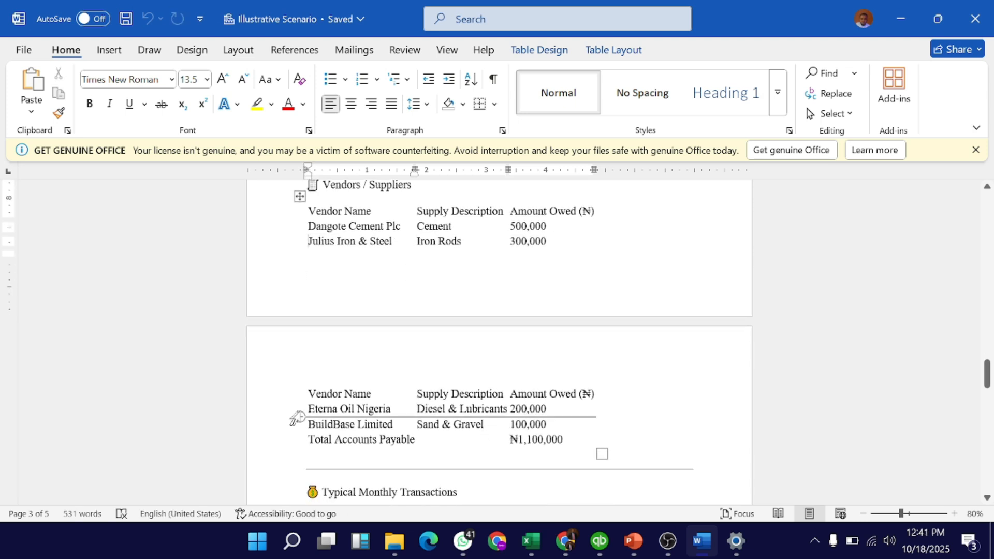
left_click(326, 410)
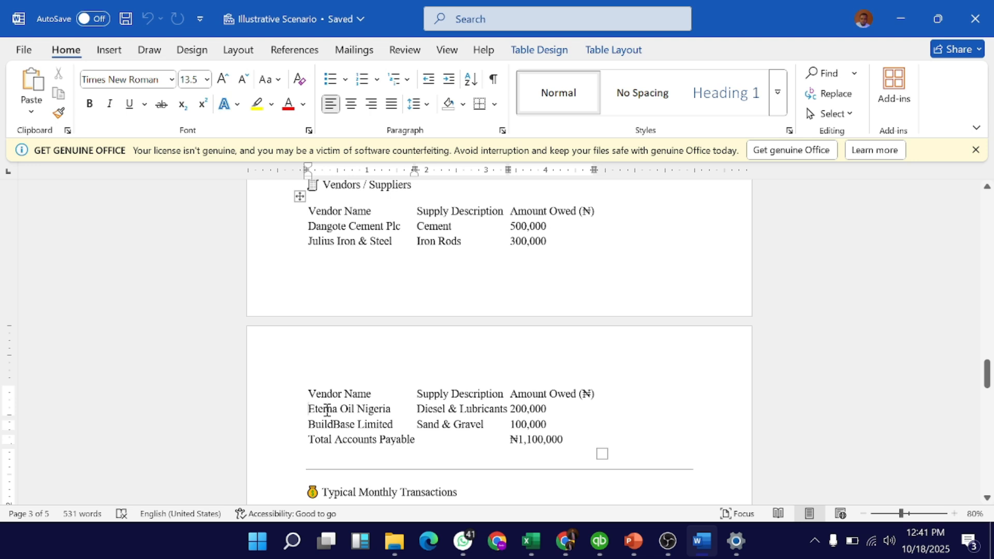
triple_click(326, 409)
key("ctrl+c")
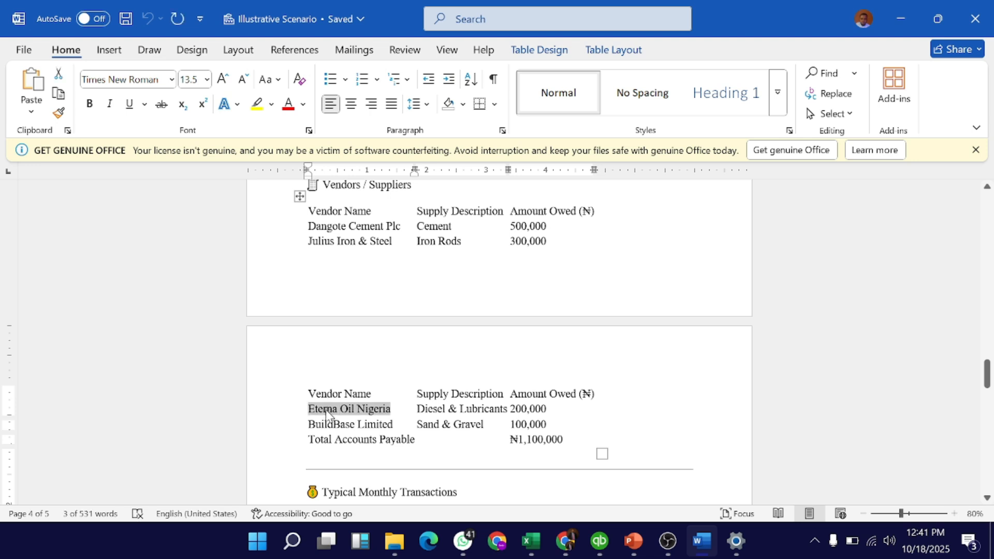
left_click(600, 541)
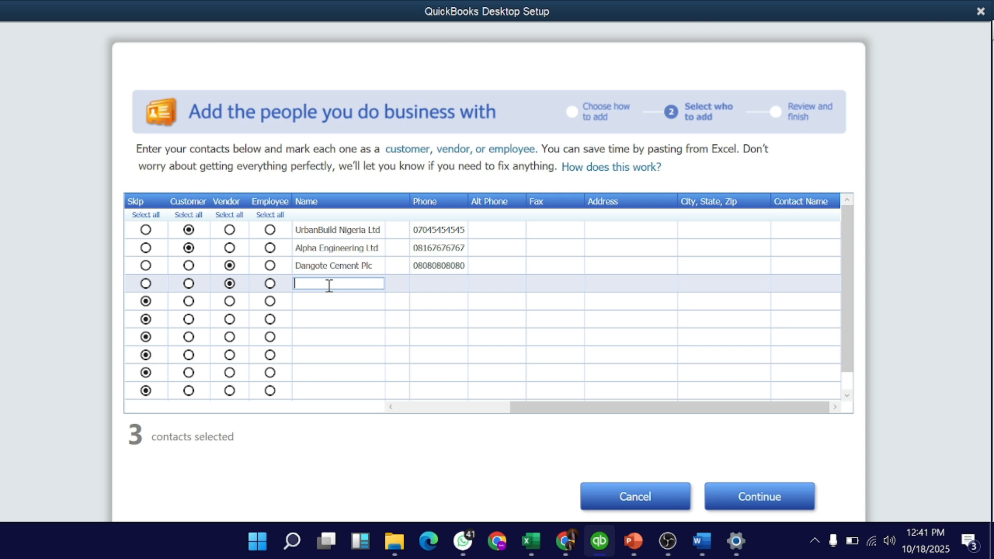
key("ctrl+v")
key("Tab")
type("09090909")
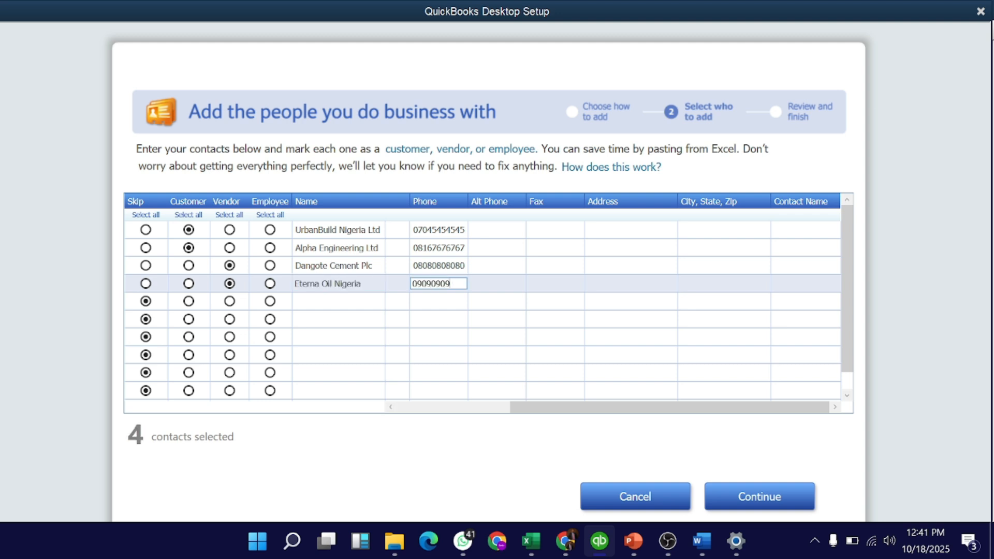
type("090")
left_click(270, 302)
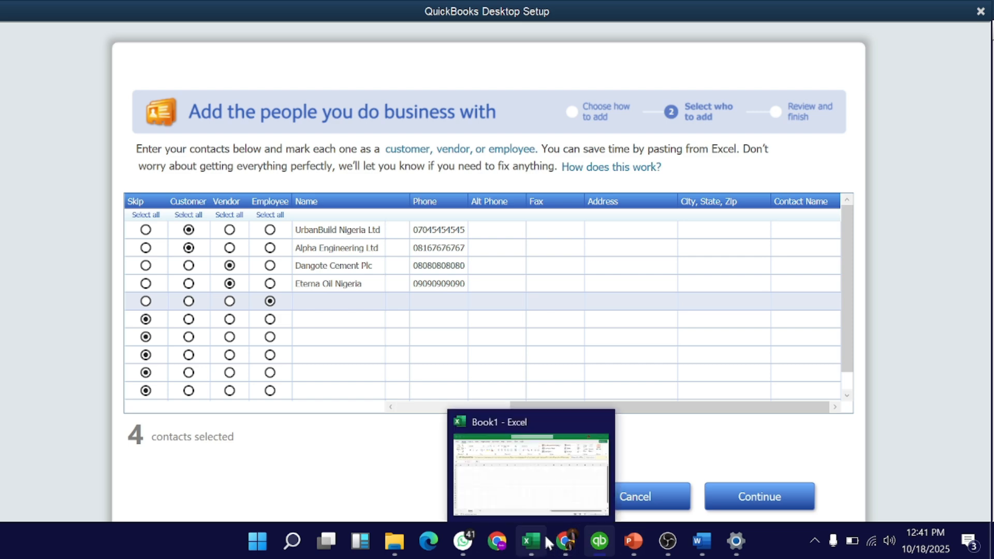
Copy the accountant's name from Word into row 5 and enter their phone number.
left_click(703, 539)
scroll(365, 332, "up", 15)
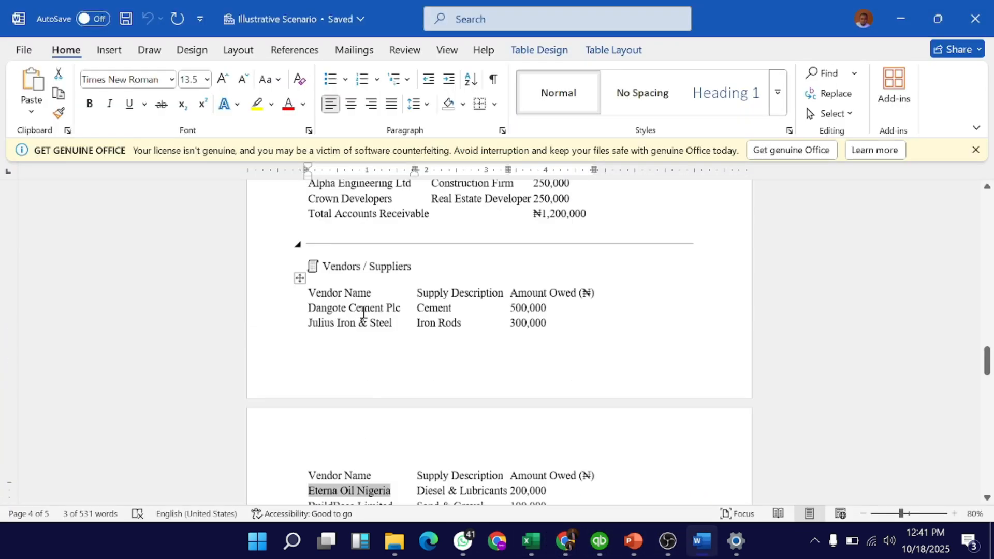
scroll(364, 313, "down", 3)
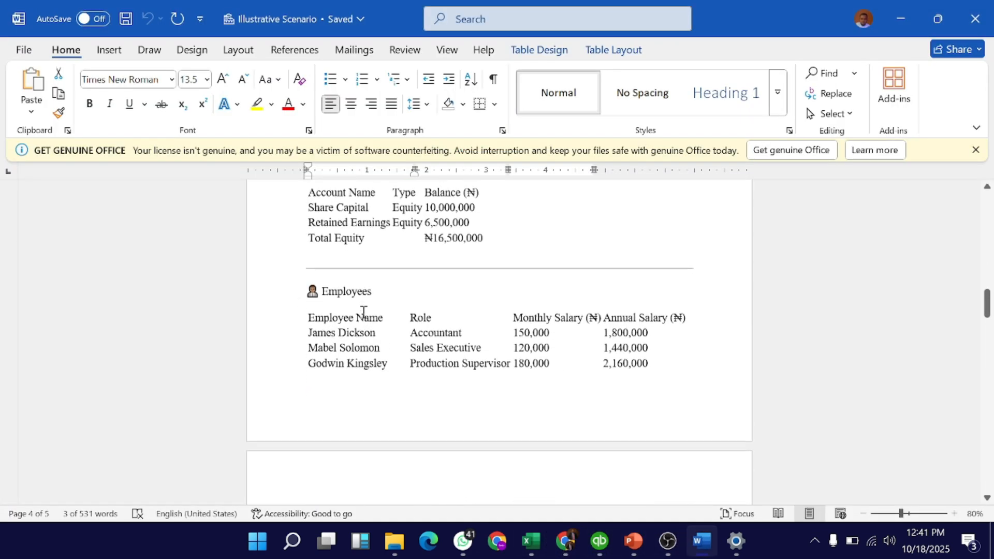
left_click(318, 285)
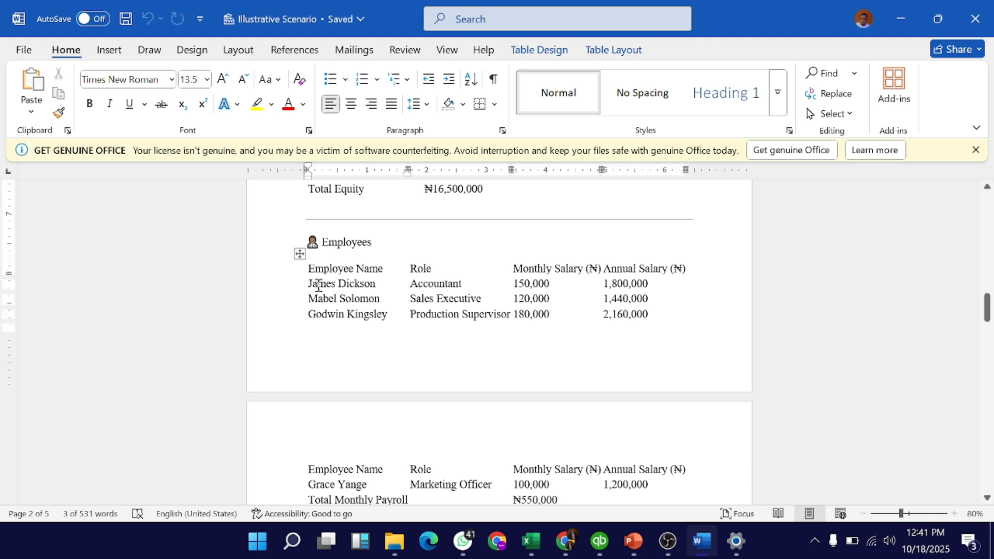
triple_click(319, 286)
key("ctrl+c")
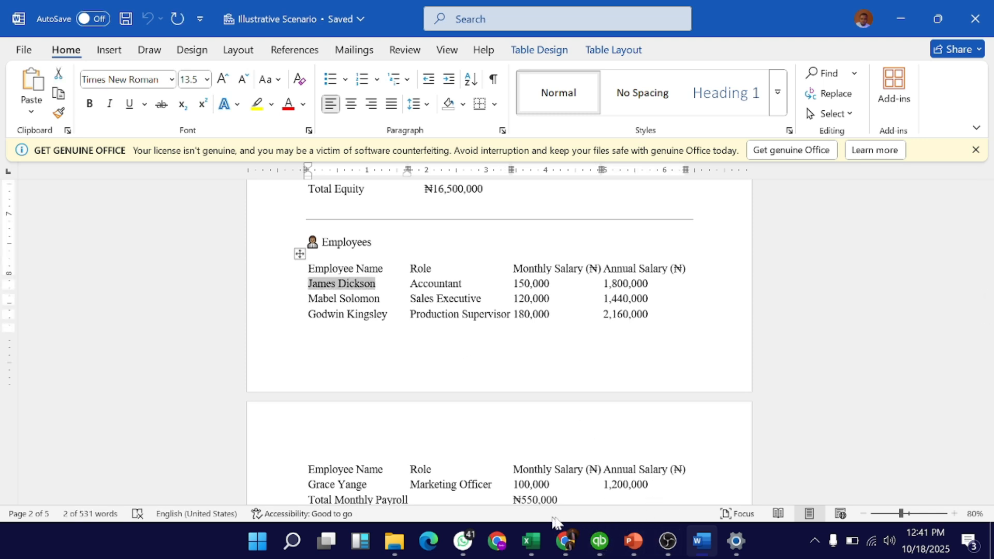
left_click(600, 541)
left_click(337, 302)
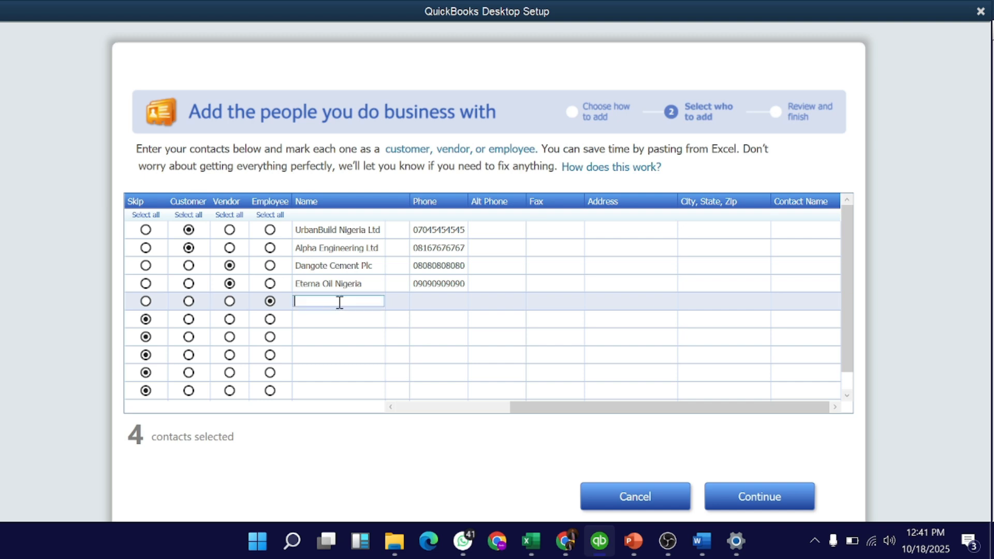
key("ctrl+v")
left_click(437, 302)
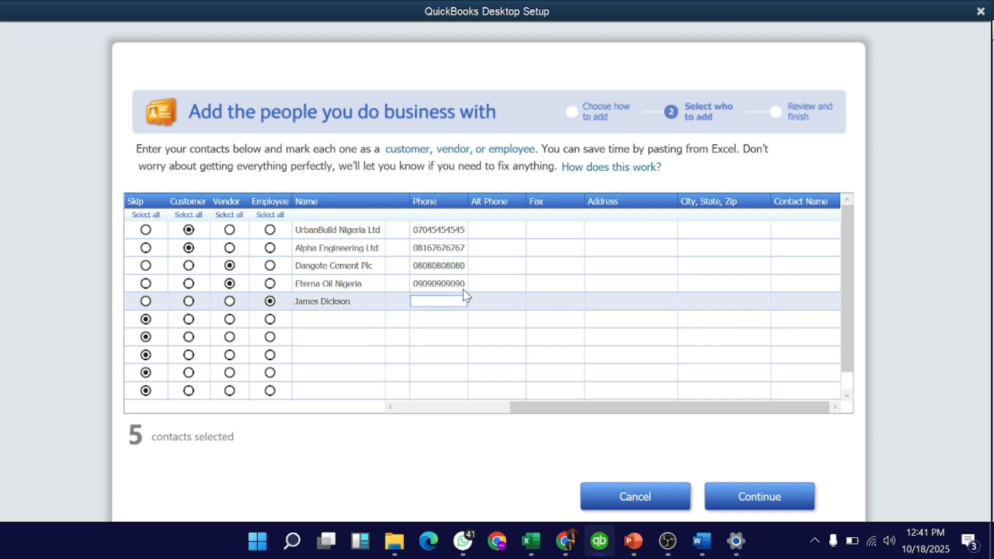
type("08108108108")
left_click(348, 318)
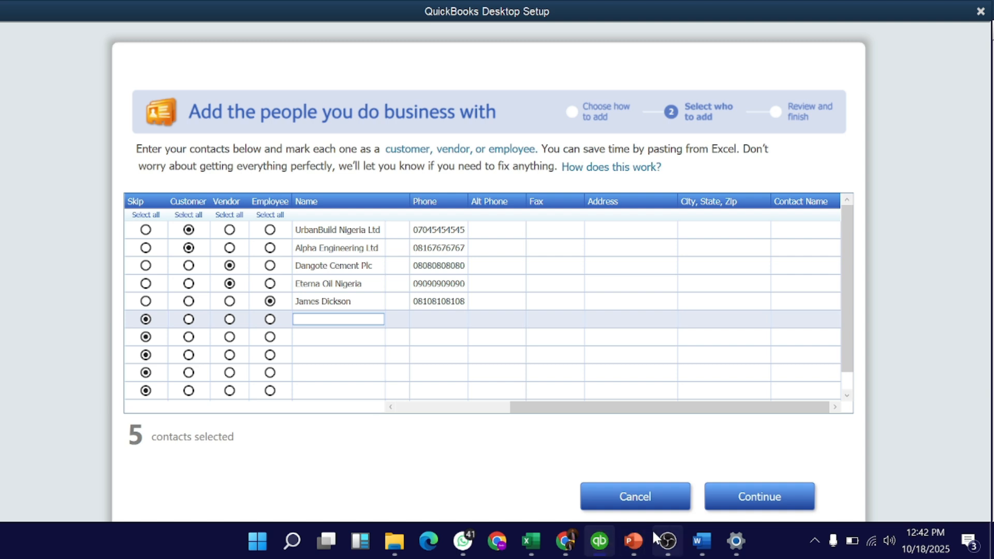
Copy the sales executive's name from Word into row 6 of the contact grid.
left_click(702, 541)
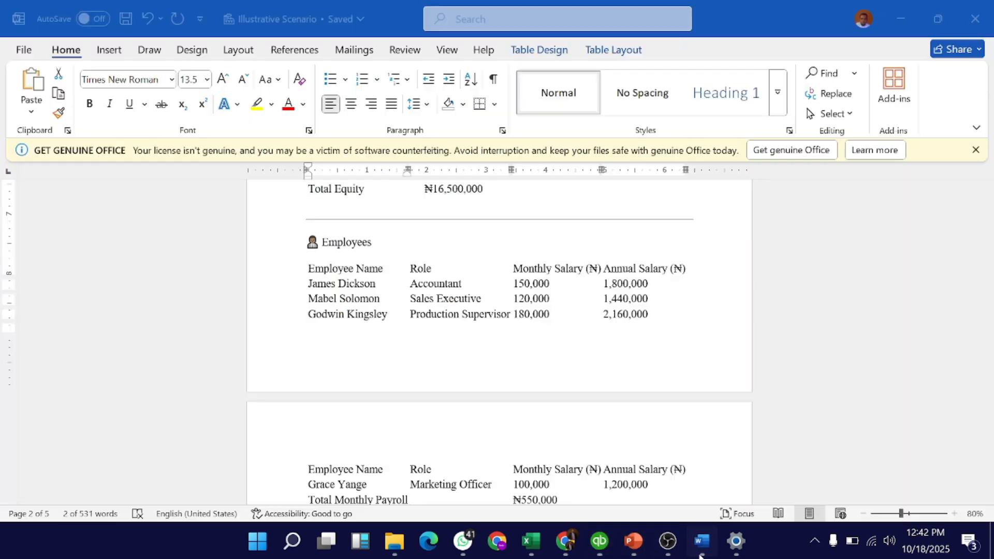
left_click(322, 292)
triple_click(322, 299)
key("ctrl+c")
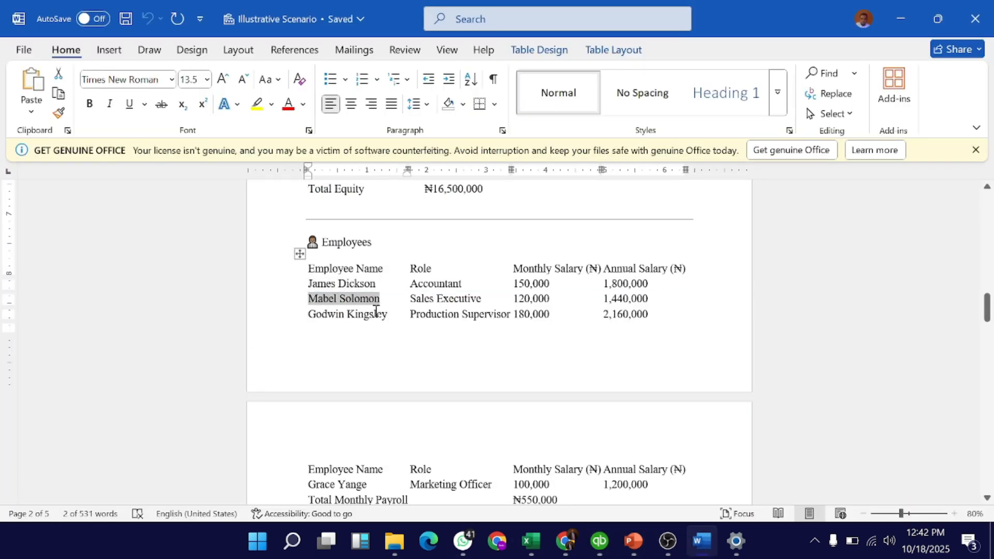
left_click(600, 541)
key("ctrl+v")
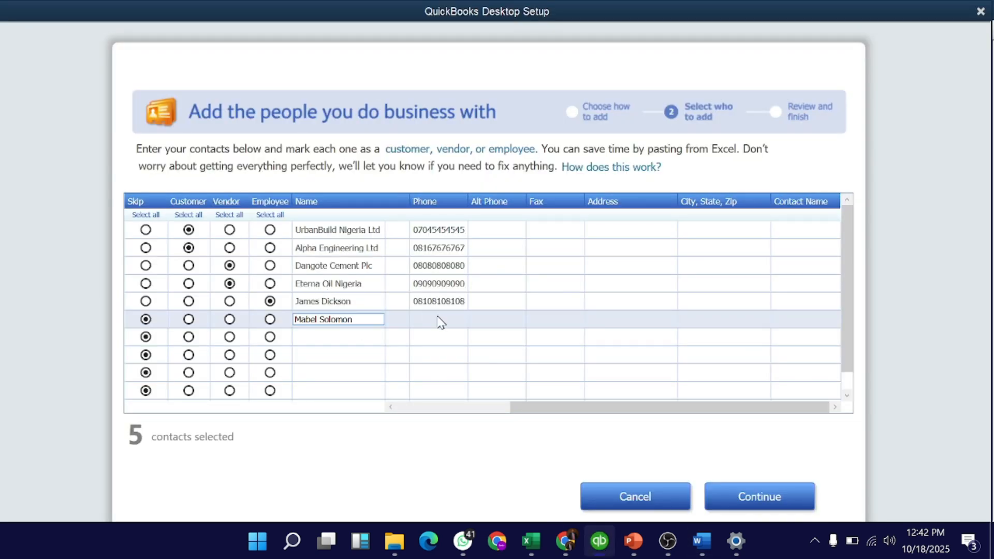
left_click(439, 319)
left_click_drag(621, 414, 430, 400)
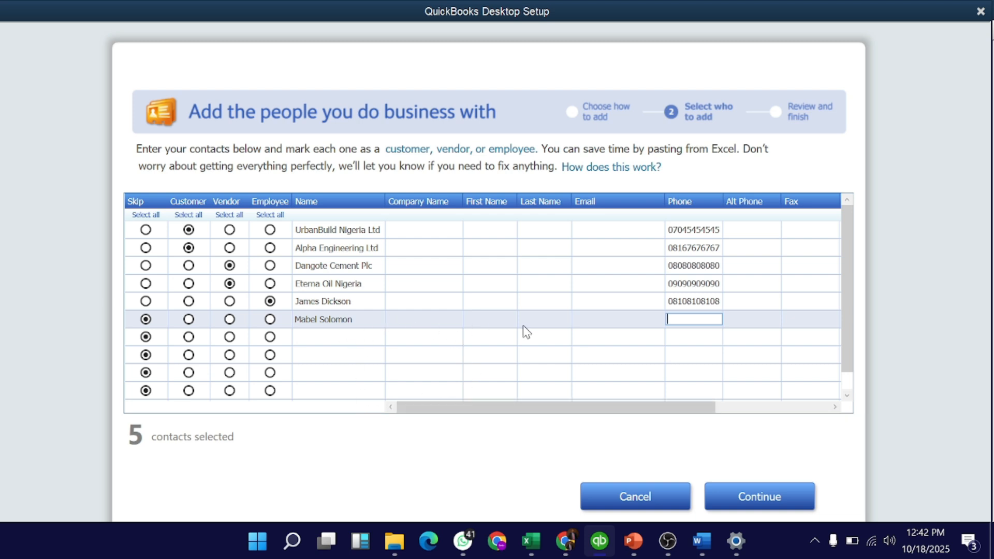
Enter the sales executive's phone number in row 6.
left_click(491, 317)
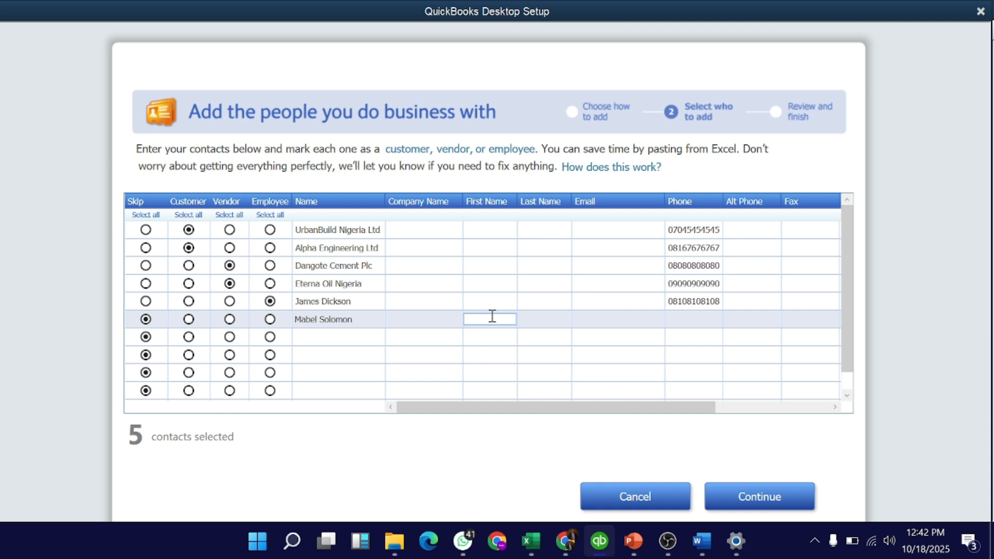
left_click(685, 318)
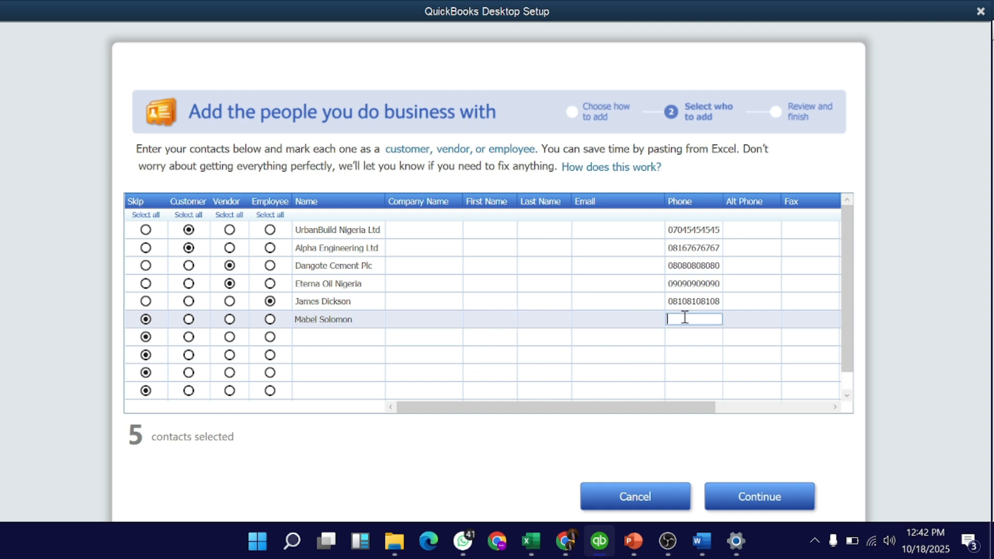
Fill in the first and last names for the accountant and sales executive rows.
left_click(491, 302)
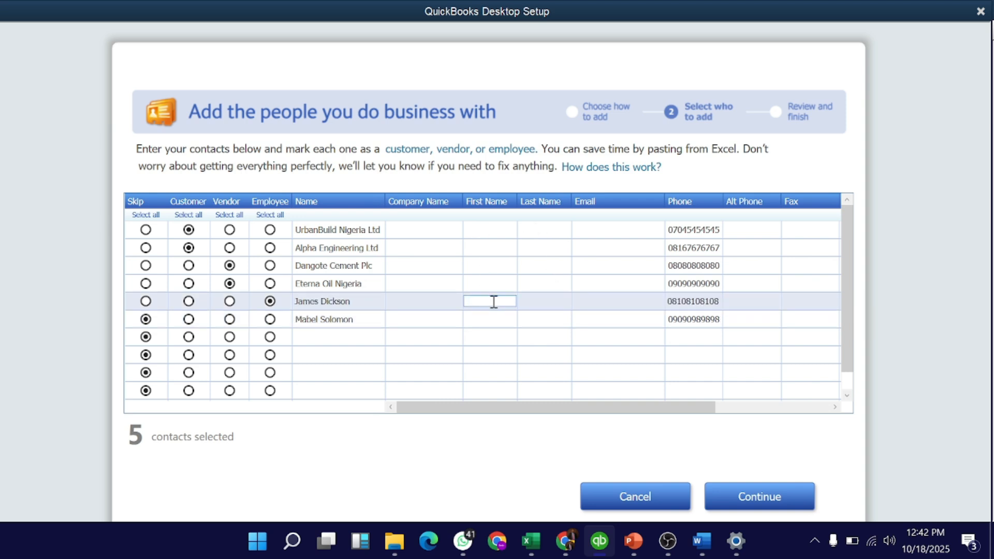
key("Tab")
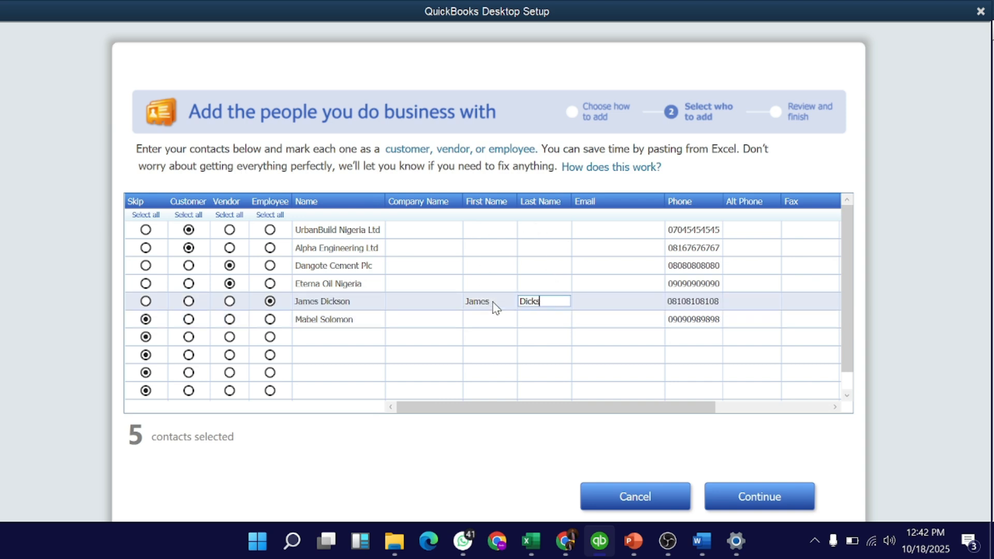
left_click(483, 316)
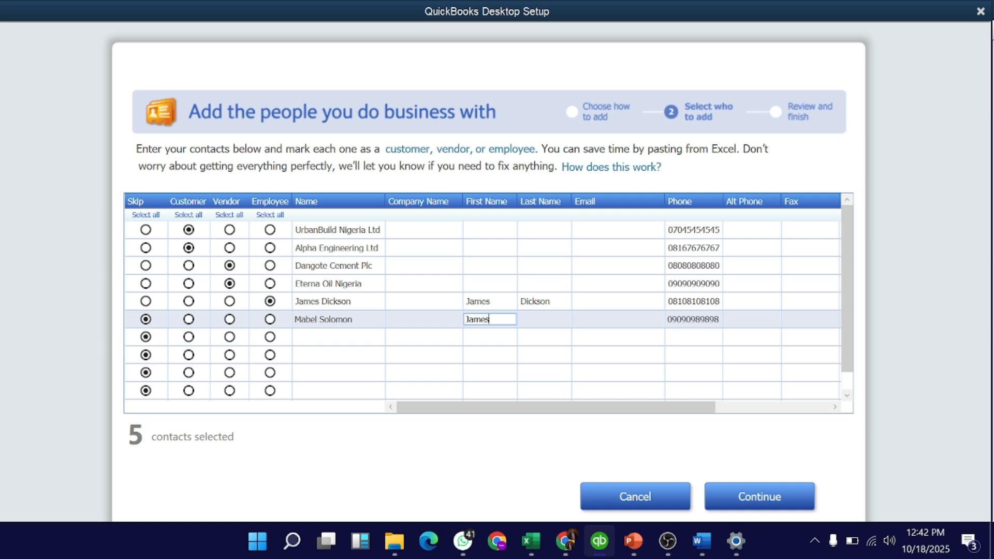
key("Tab")
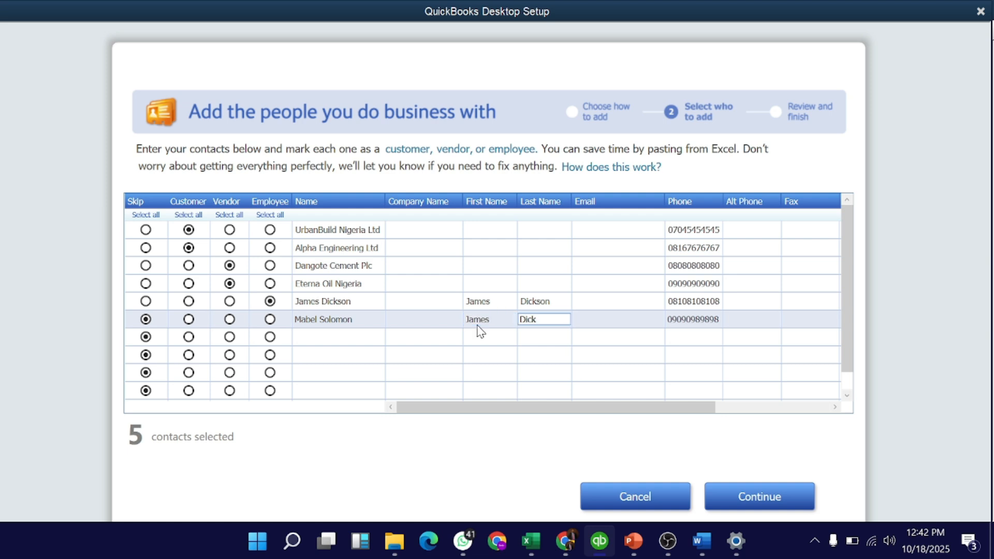
key("shift+Tab")
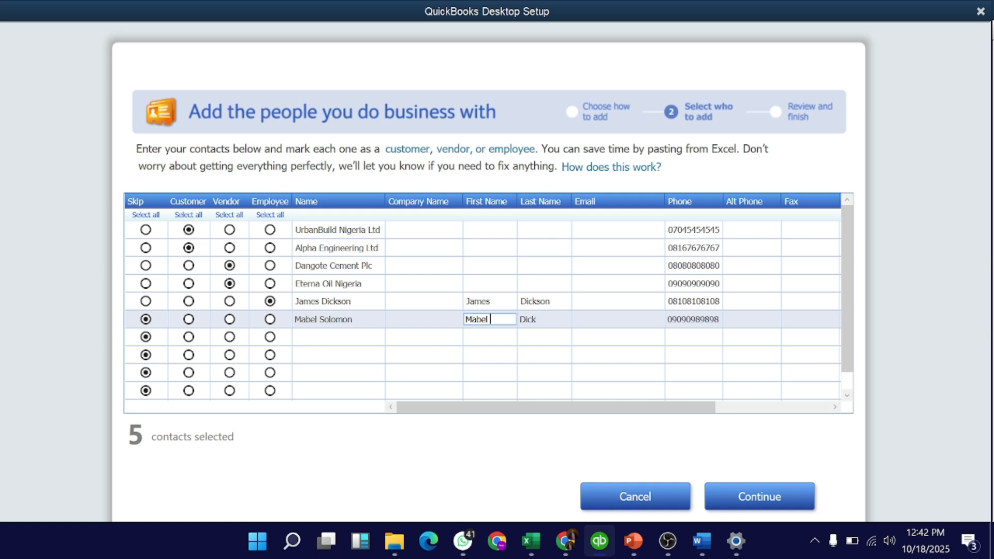
key("Tab")
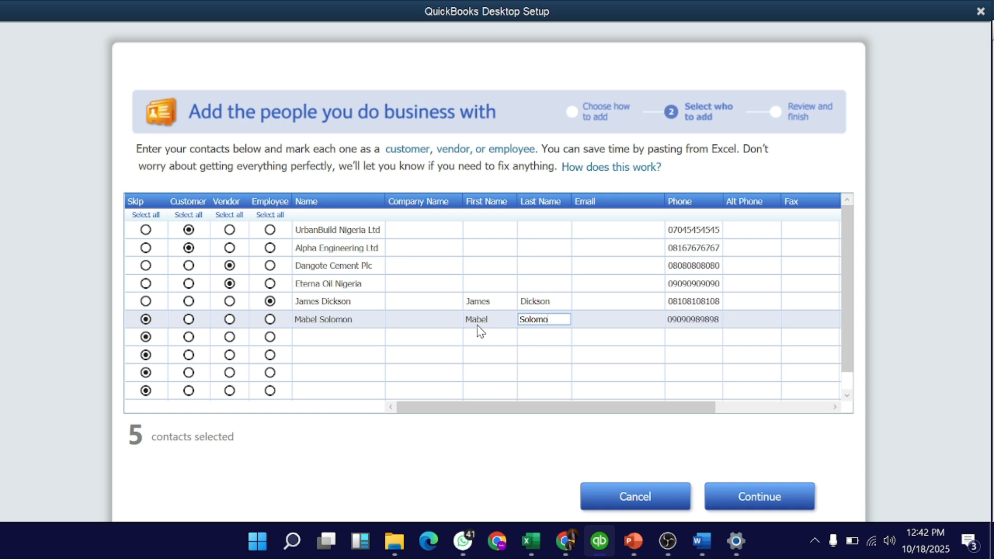
Enter the accountant's e-mail address in the Email cell.
left_click(614, 302)
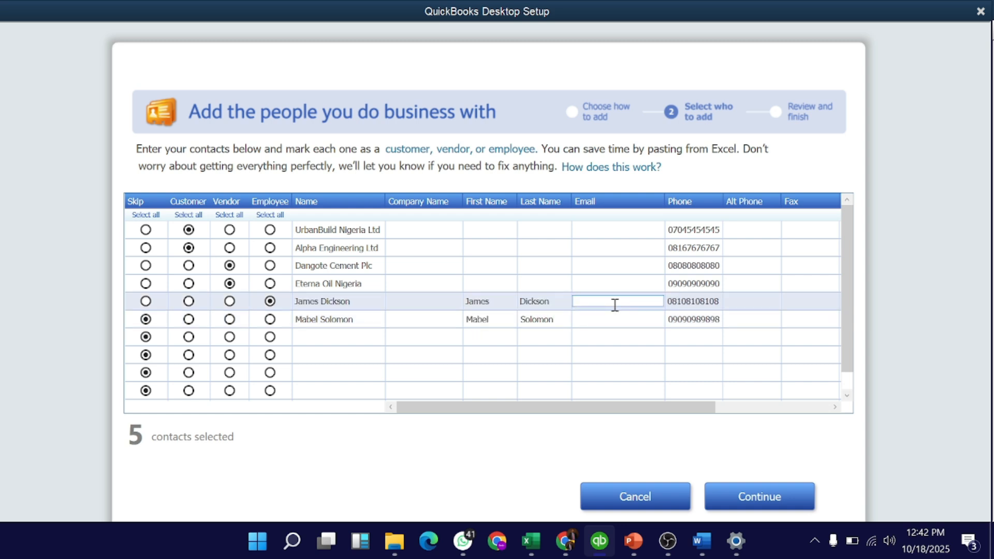
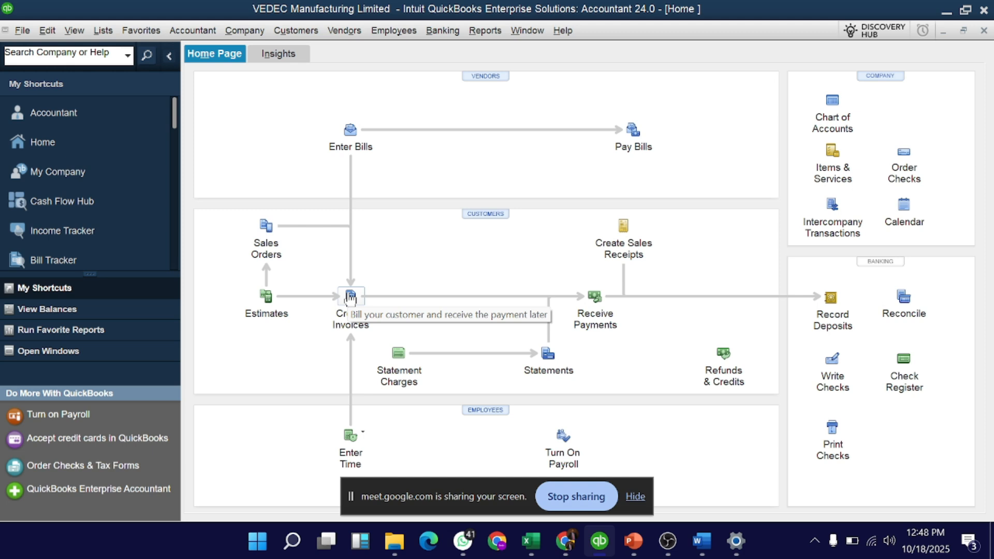
mouse_move(565, 541)
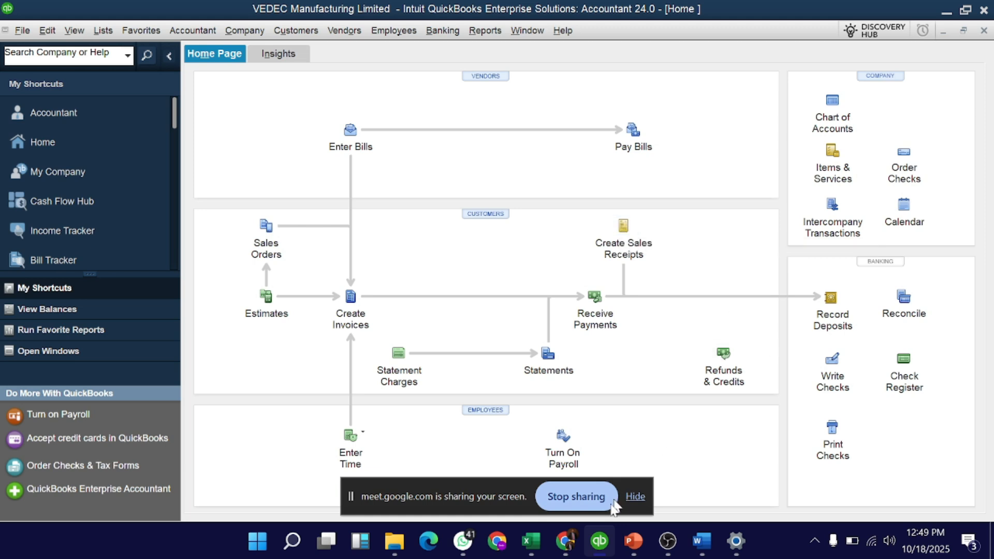
mouse_move(566, 541)
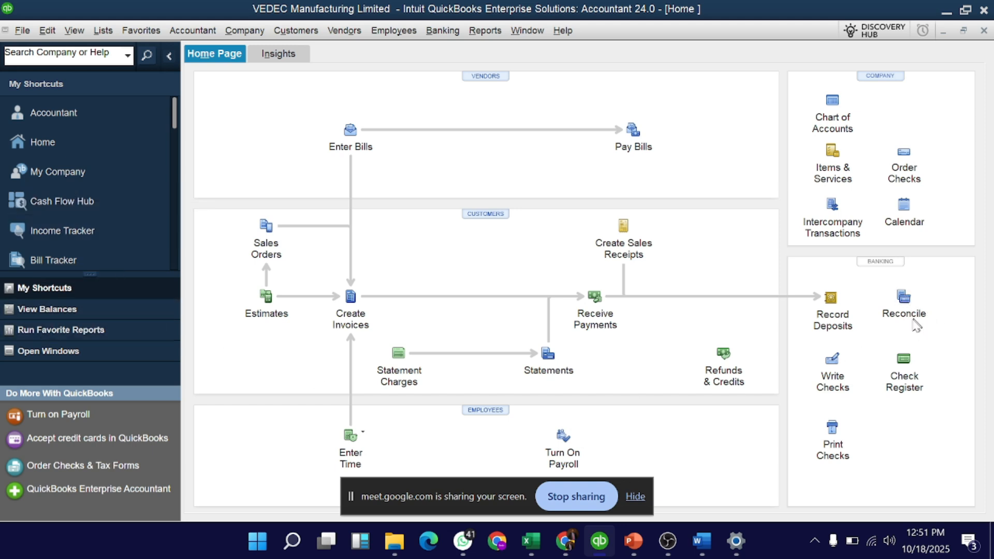
Open the Chart of Accounts list and scroll through its accounts.
left_click(833, 103)
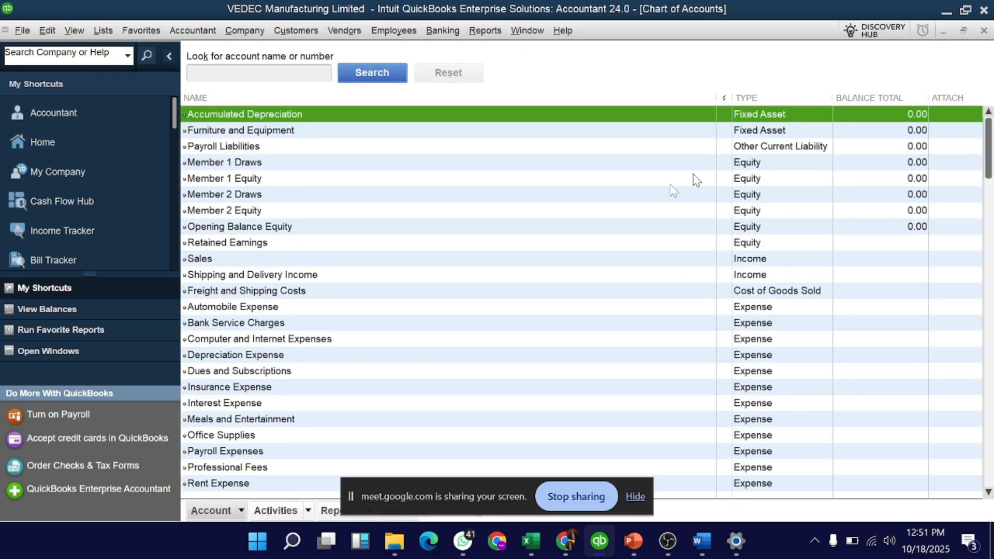
scroll(508, 391, "down", 2)
scroll(507, 391, "up", 2)
scroll(468, 340, "down", 2)
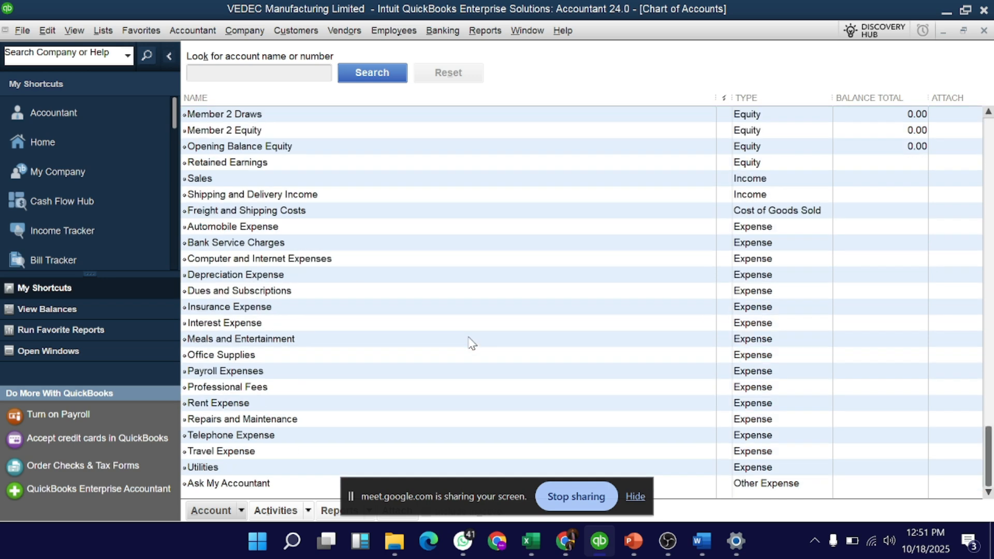
scroll(471, 342, "up", 2)
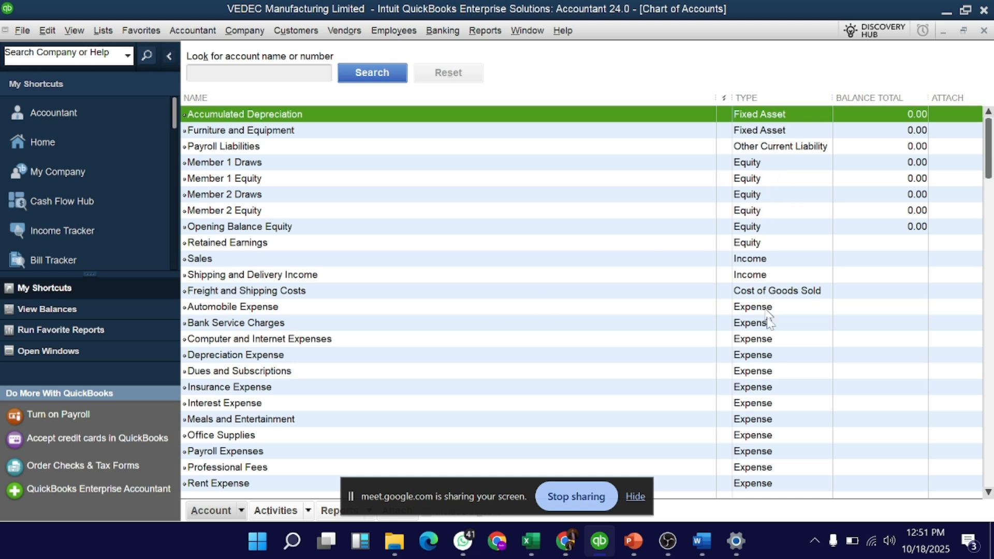
scroll(796, 364, "down", 2)
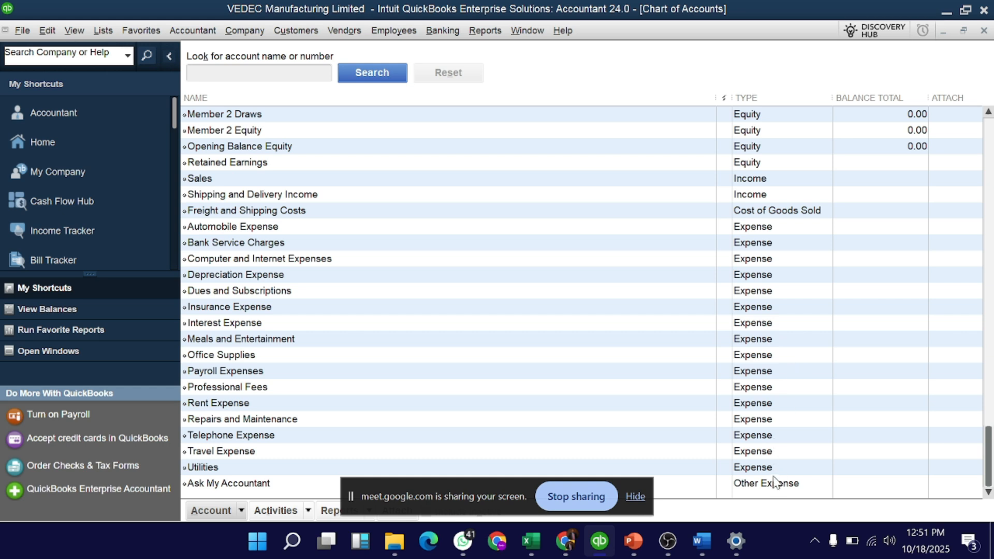
scroll(780, 487, "up", 2)
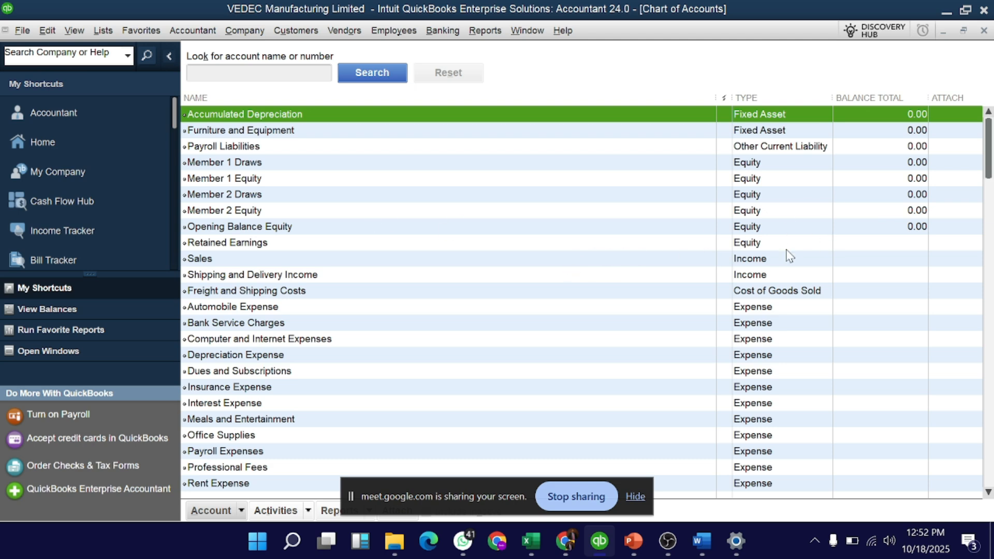
Return Home, open the empty Vendor Center, then switch to the Word scenario document.
left_click(87, 140)
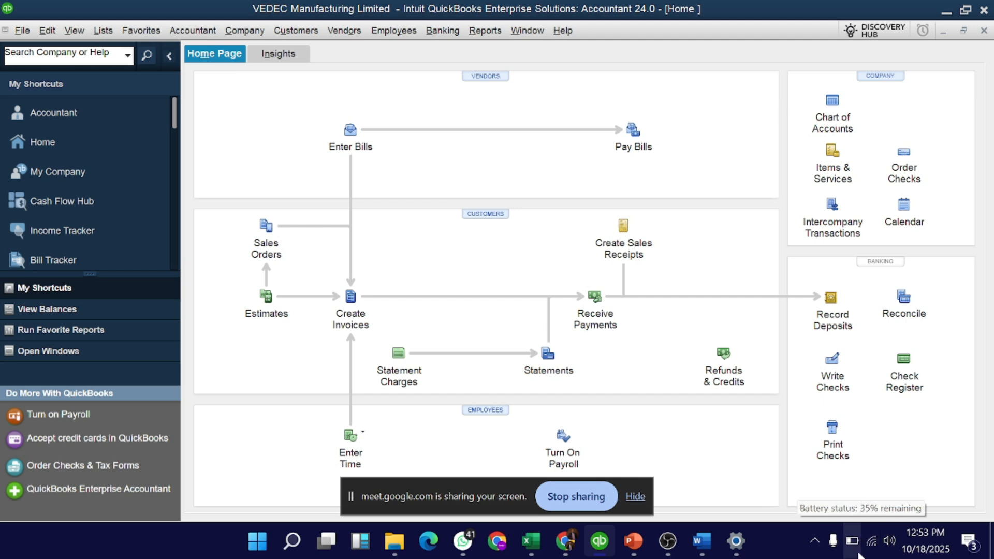
left_click(486, 79)
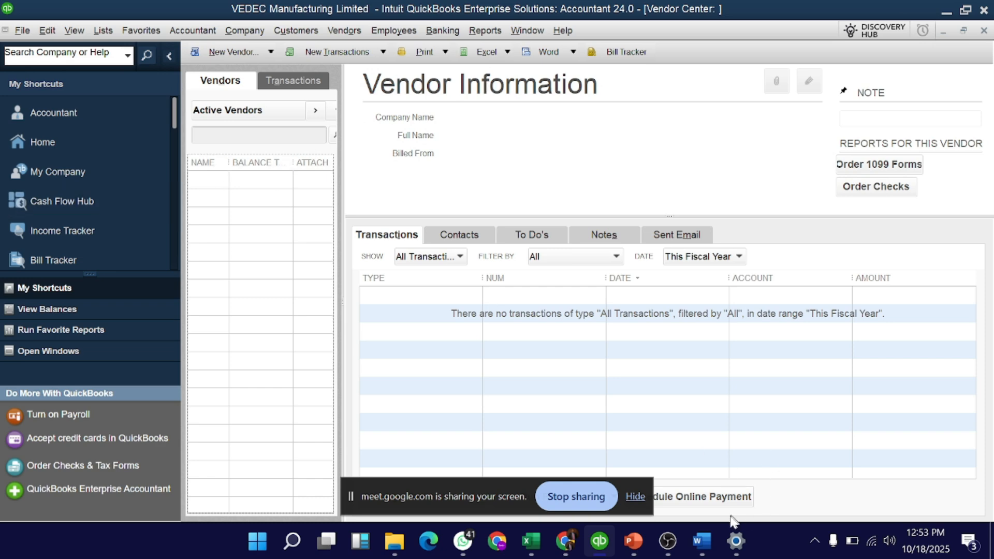
left_click(701, 541)
Copy 'Dangote Cement Plc' from Word's Vendors / Suppliers table and return to QuickBooks.
scroll(331, 337, "down", 1)
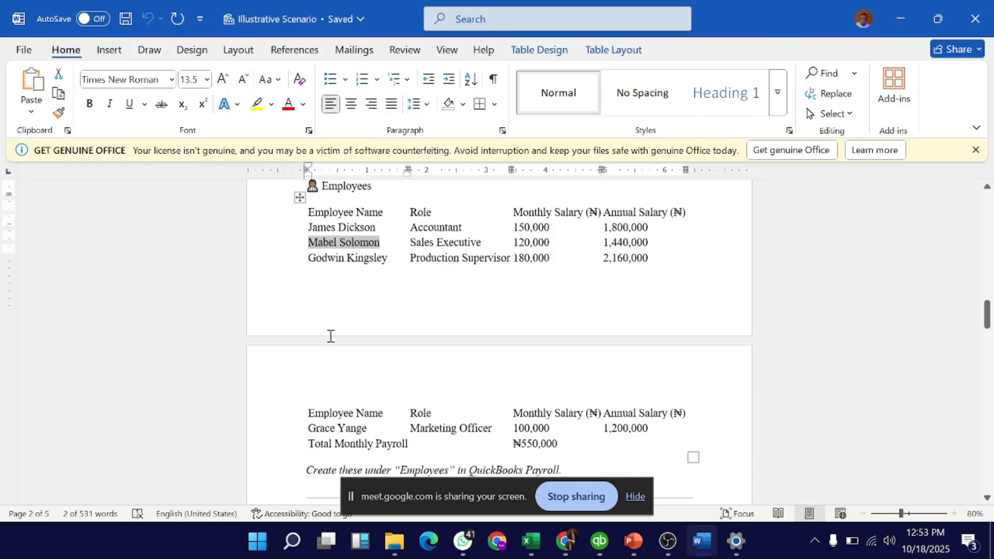
scroll(331, 336, "down", 3)
scroll(330, 336, "up", 10)
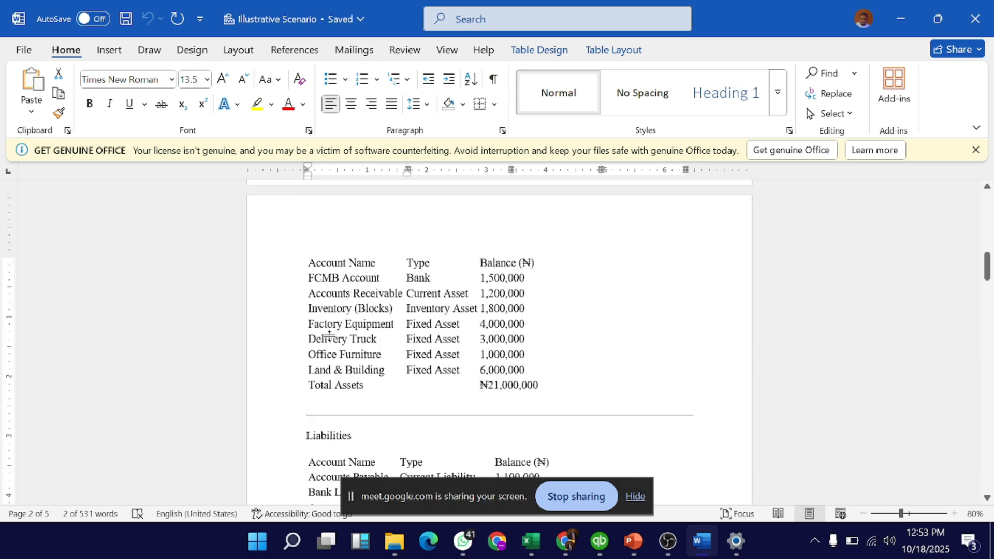
scroll(330, 336, "up", 3)
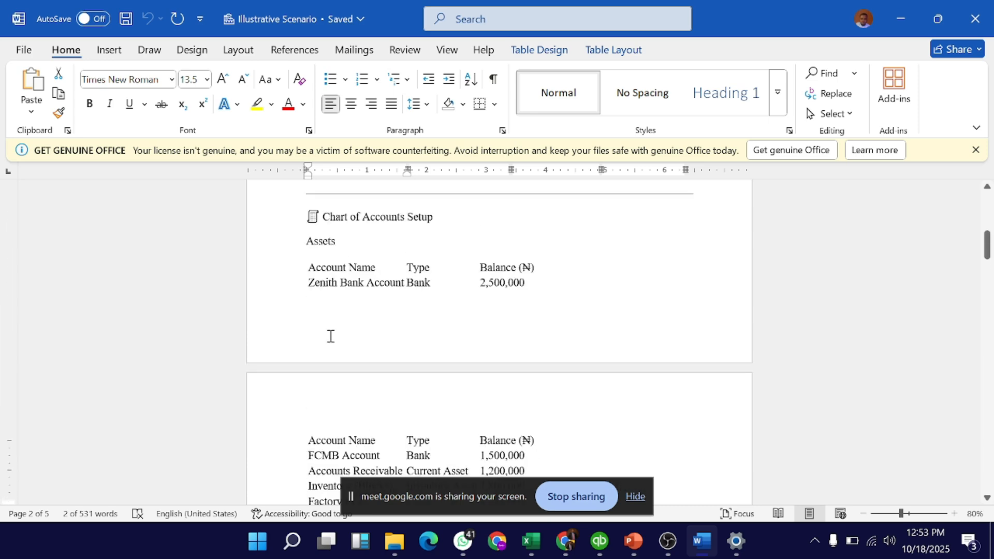
scroll(330, 336, "up", 5)
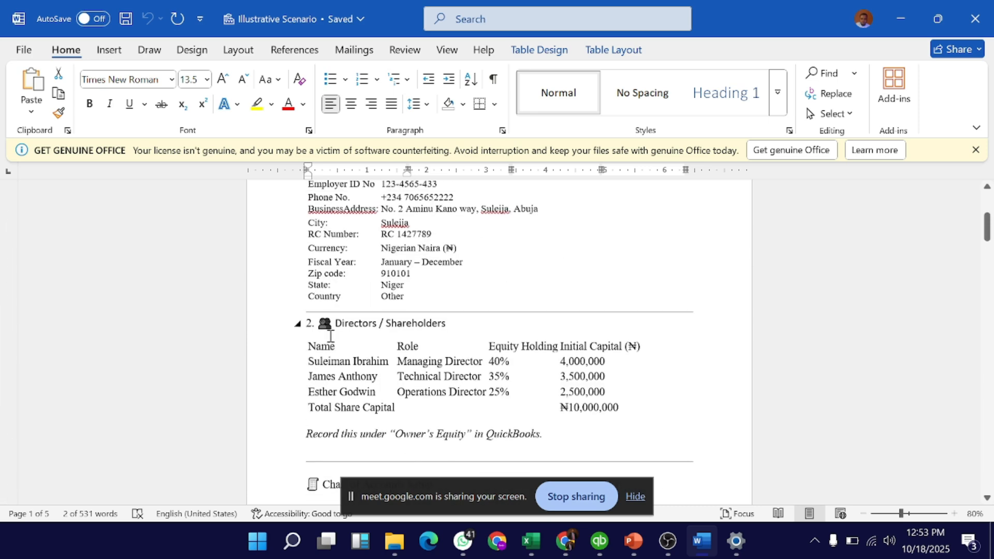
scroll(331, 336, "down", 15)
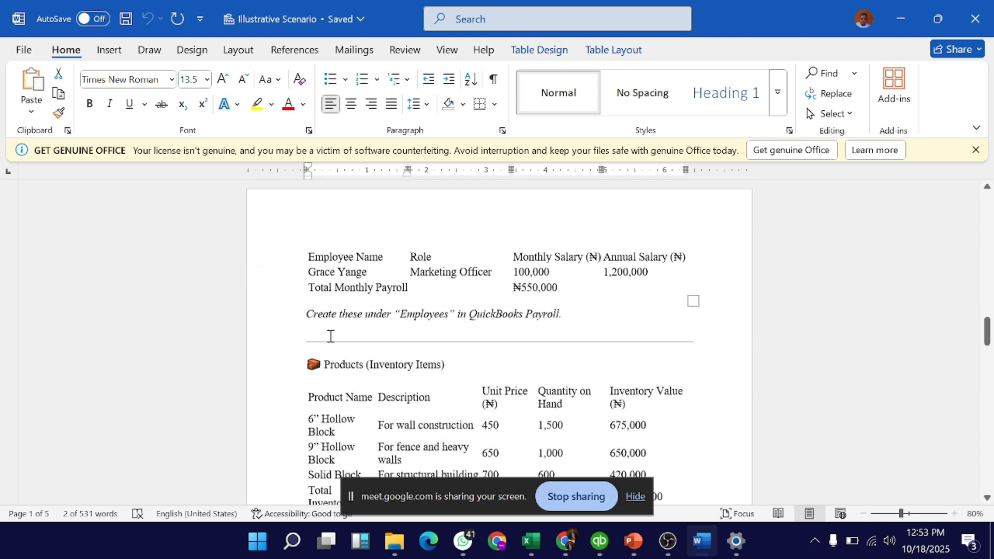
scroll(331, 337, "down", 7)
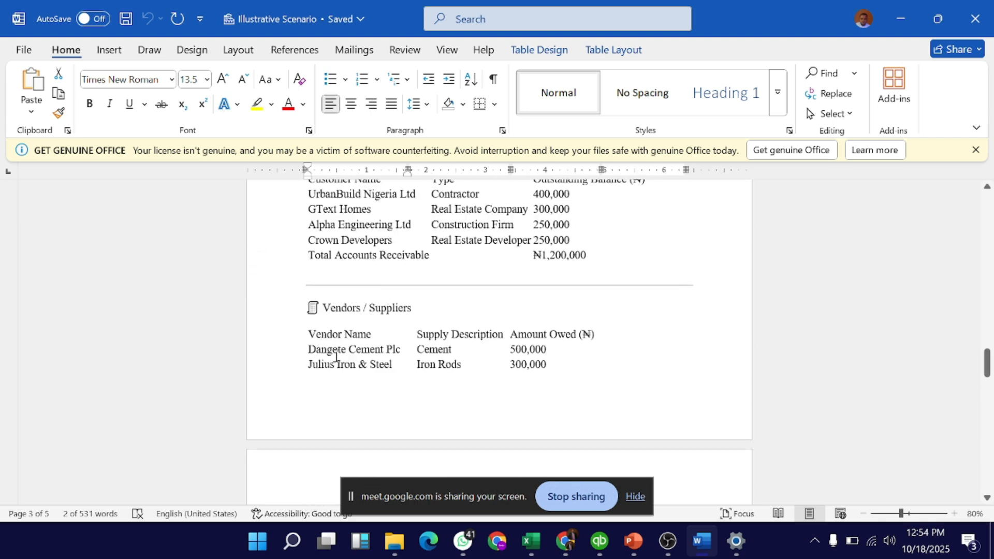
triple_click(335, 355)
key("ctrl+c")
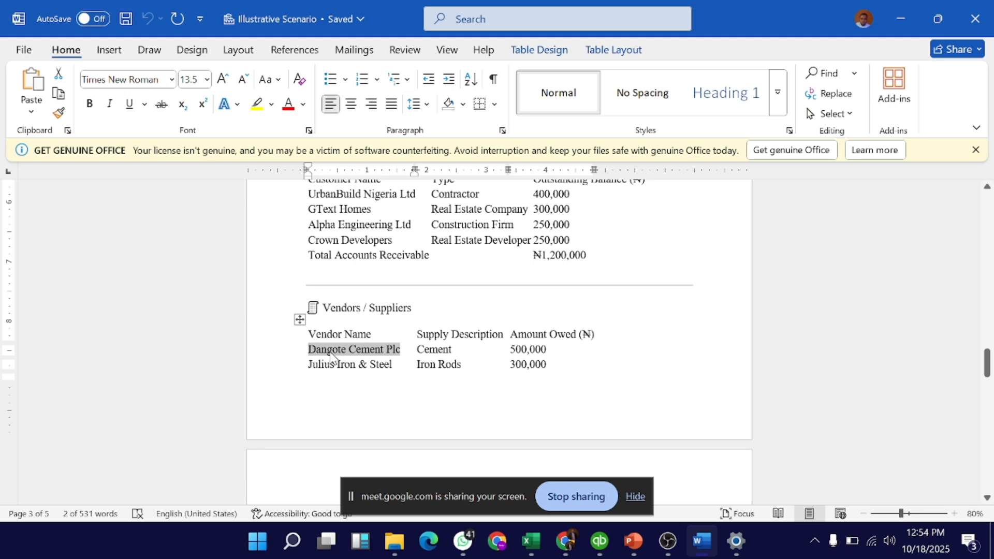
key("alt+Tab")
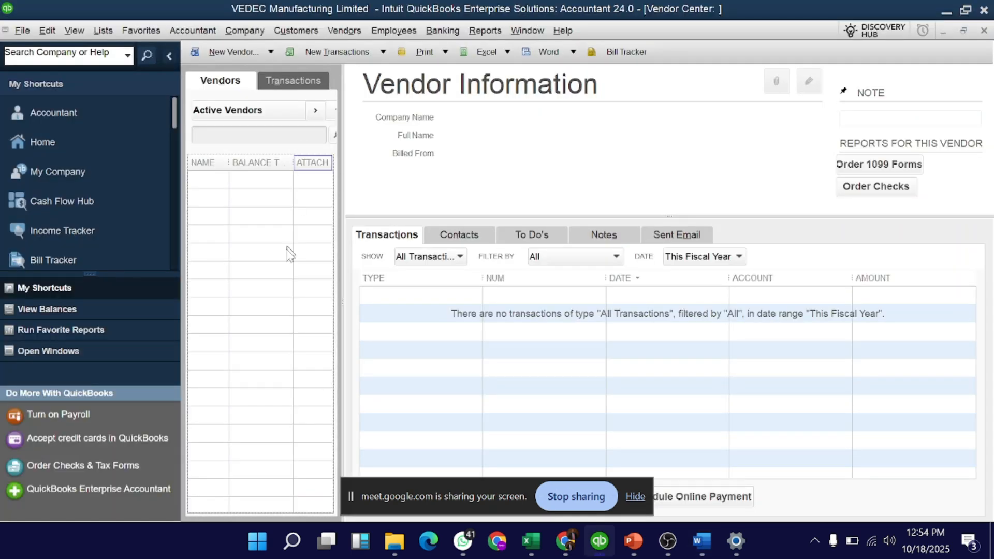
Create a new vendor from the vendor list and paste 'Dangote Cement Plc' as Vendor Name.
right_click(211, 188)
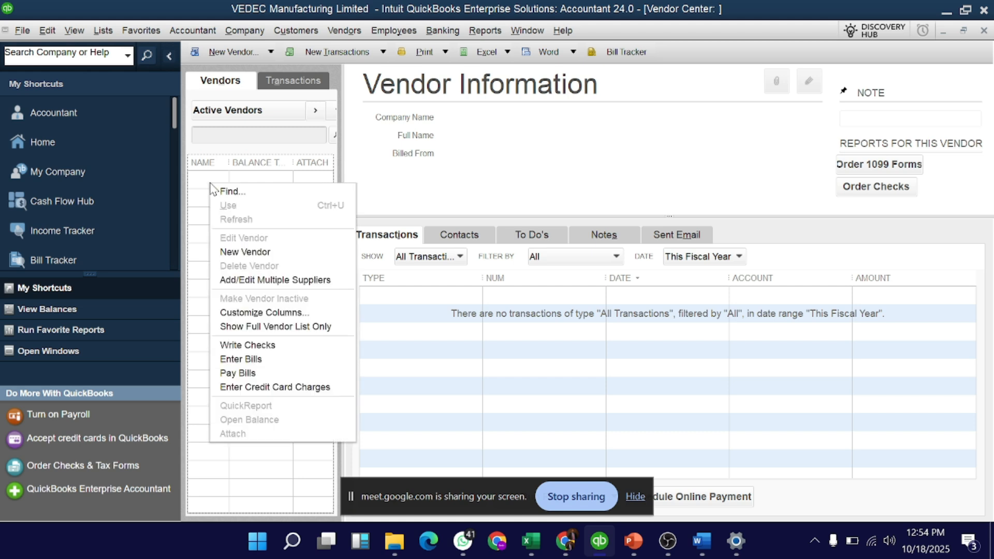
left_click(265, 252)
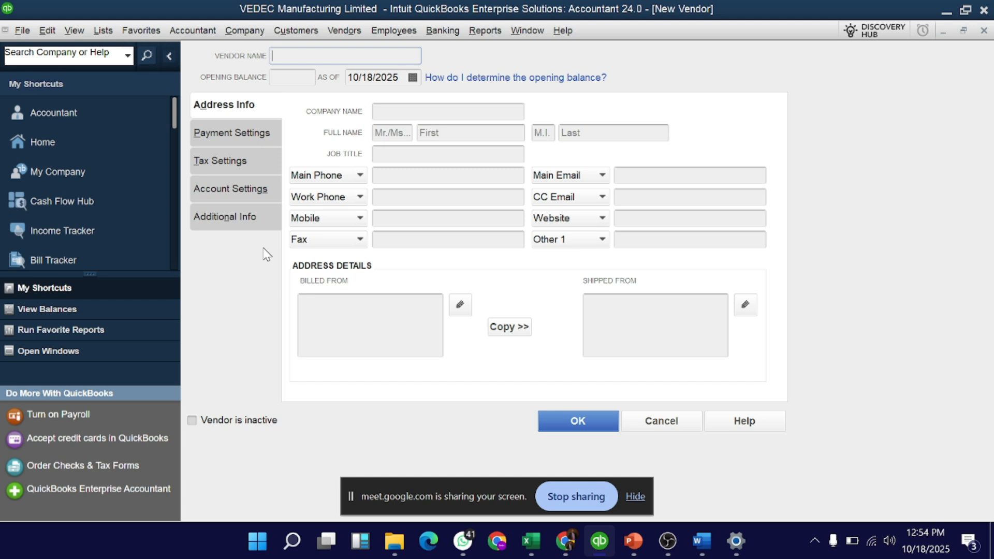
key("ctrl+v")
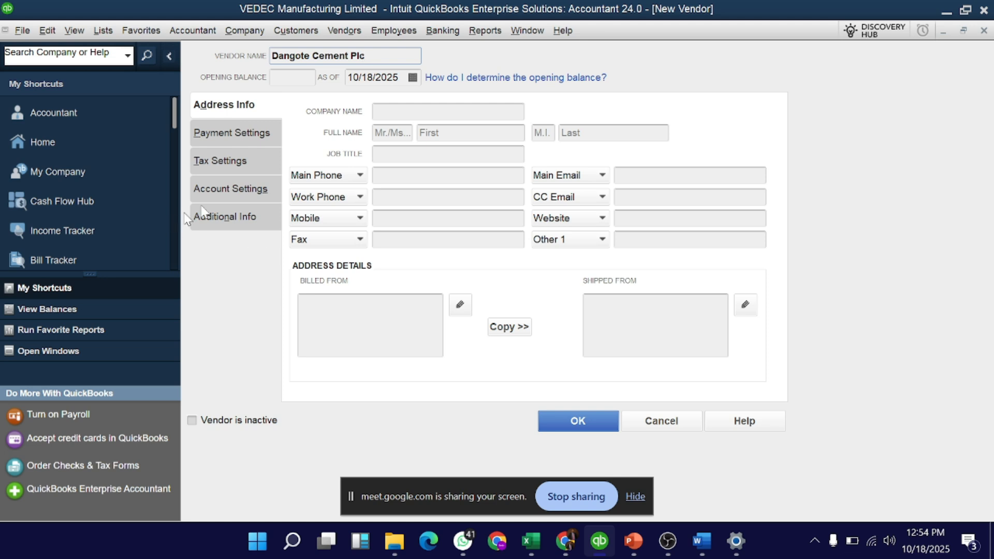
Enter an opening balance of 500000 for the new vendor.
left_click(303, 76)
key("alt+Tab")
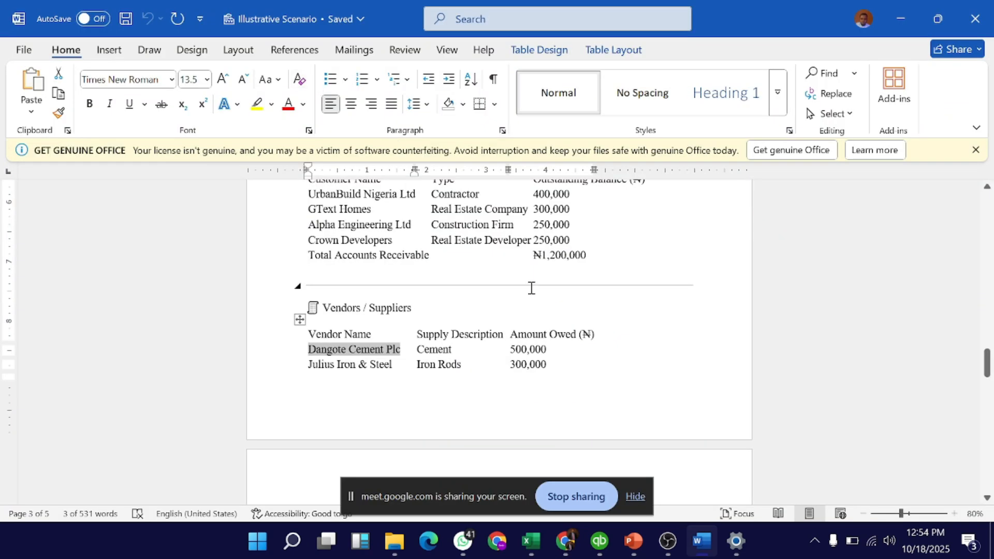
key("ctrl+c")
key("alt+Tab")
key("ctrl+v")
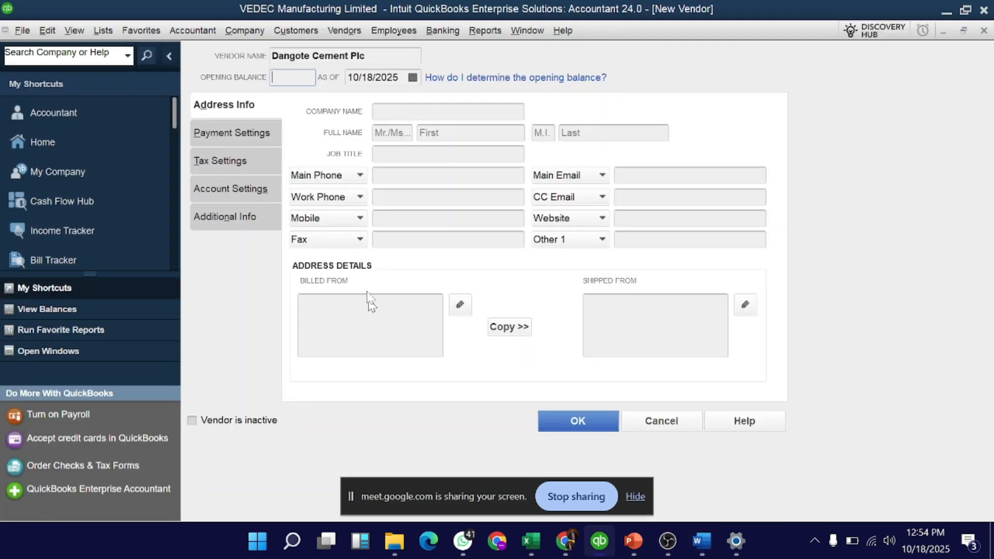
type("000")
key("BackSpace")
key("BackSpace")
key("BackSpace")
type("500000")
Set the opening balance As Of date to 09/04/2025 and paste Dangote Cement Plc as Company Name.
left_click(412, 77)
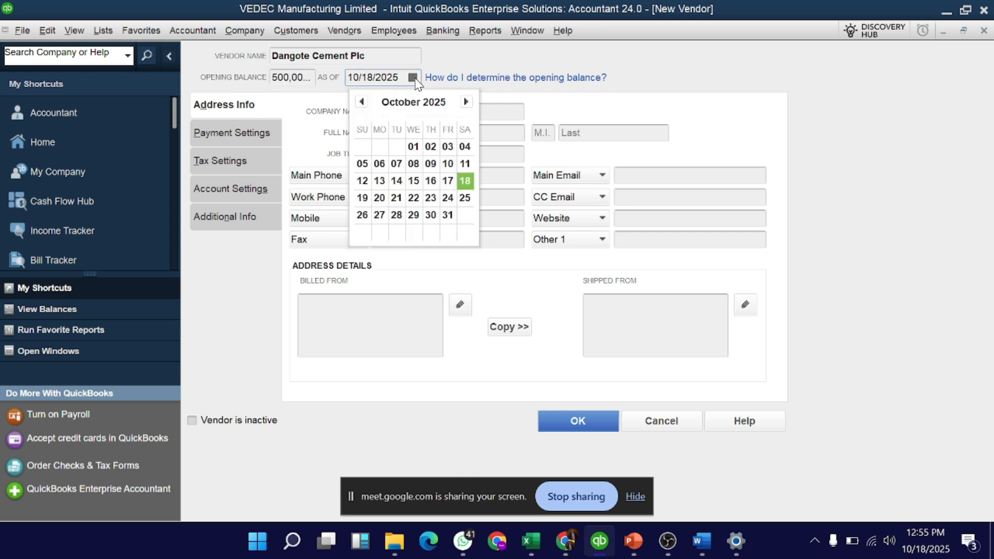
left_click(362, 101)
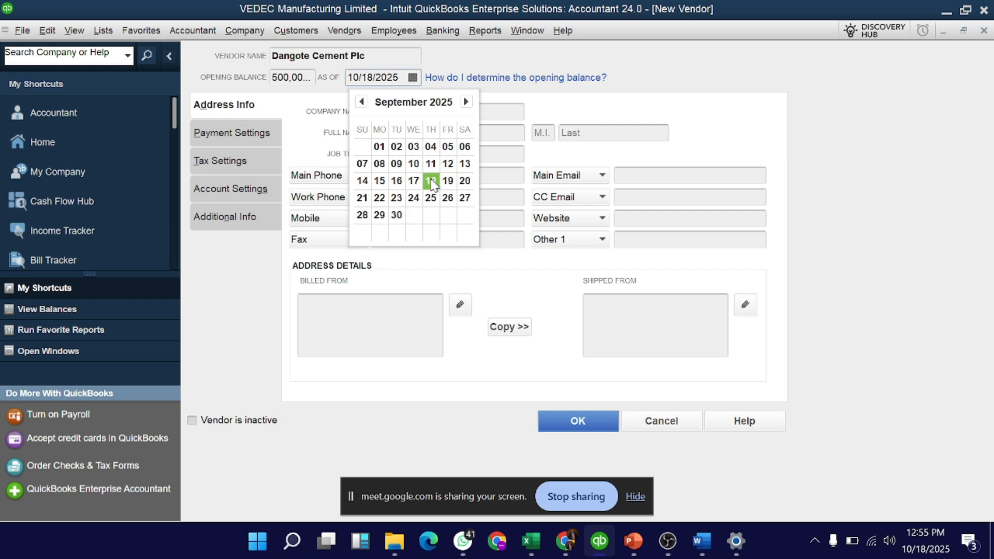
left_click(429, 150)
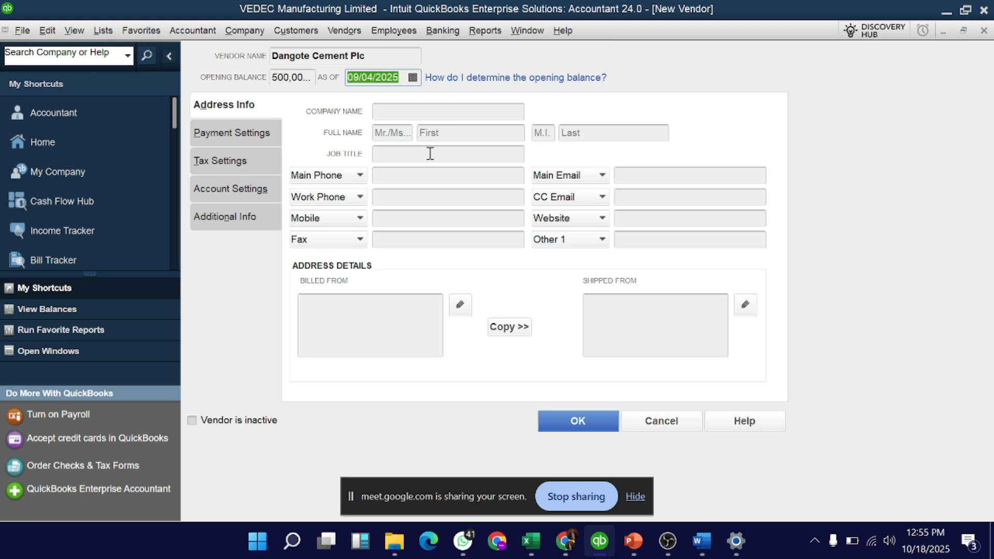
left_click(396, 115)
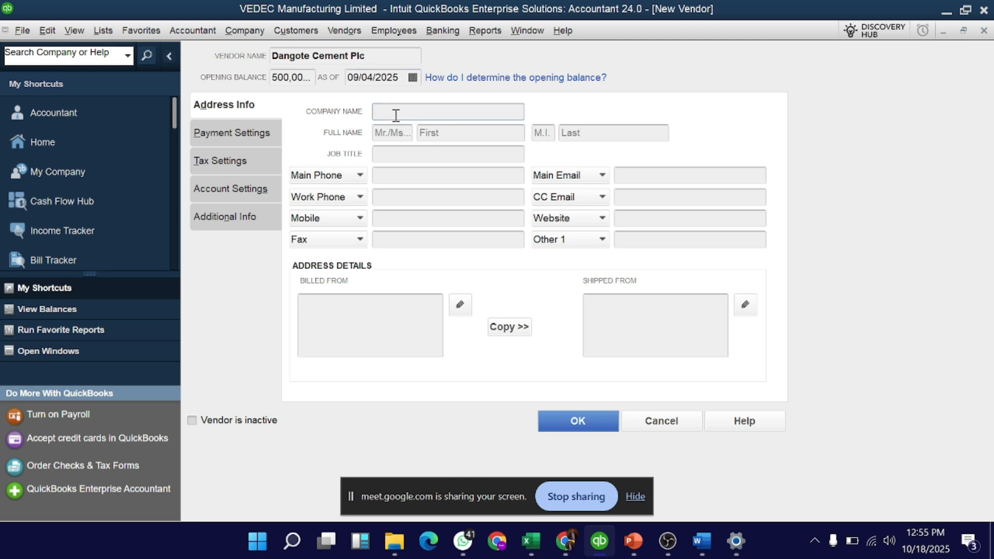
key("ctrl+v")
Fill in the vendor's main phone number and main email address.
left_click(387, 176)
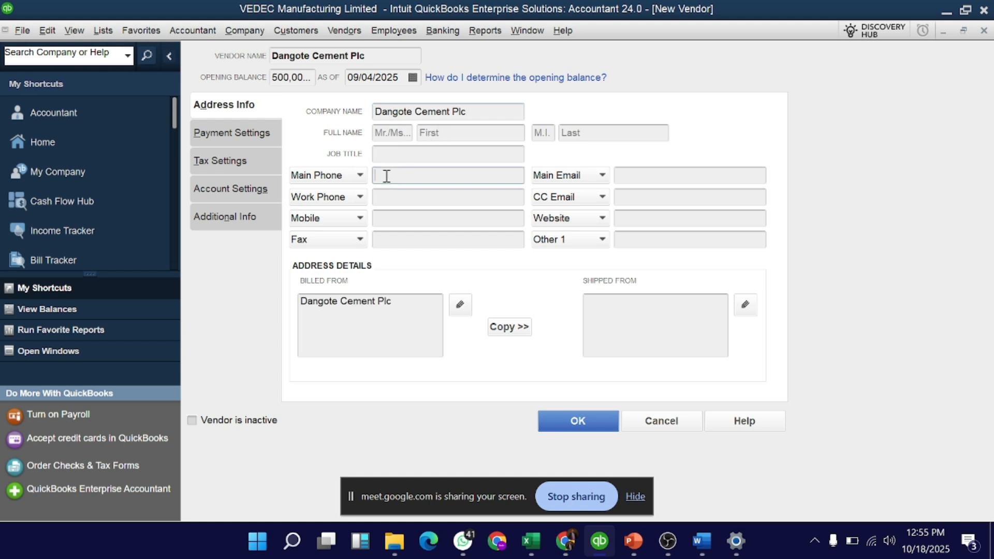
key("XF86AudioRaiseVolume")
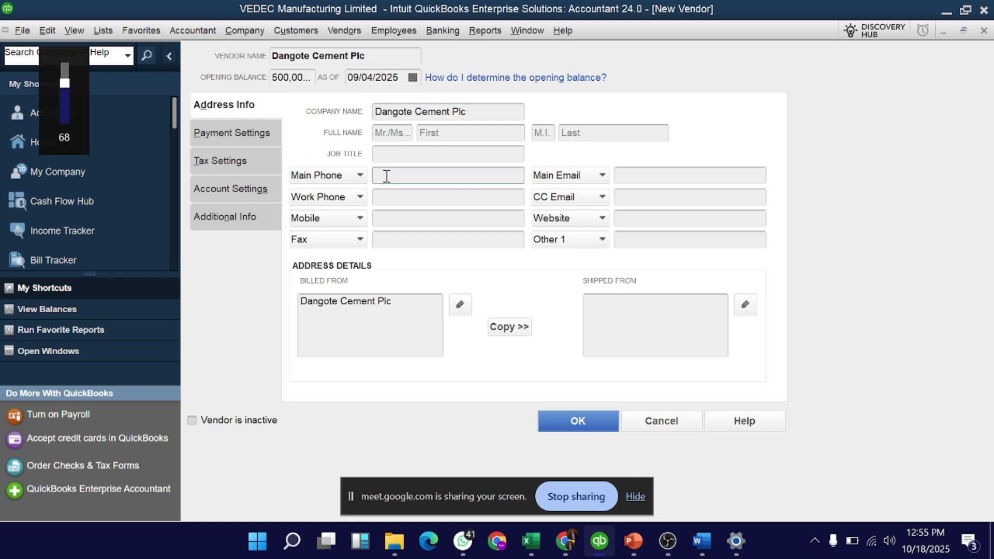
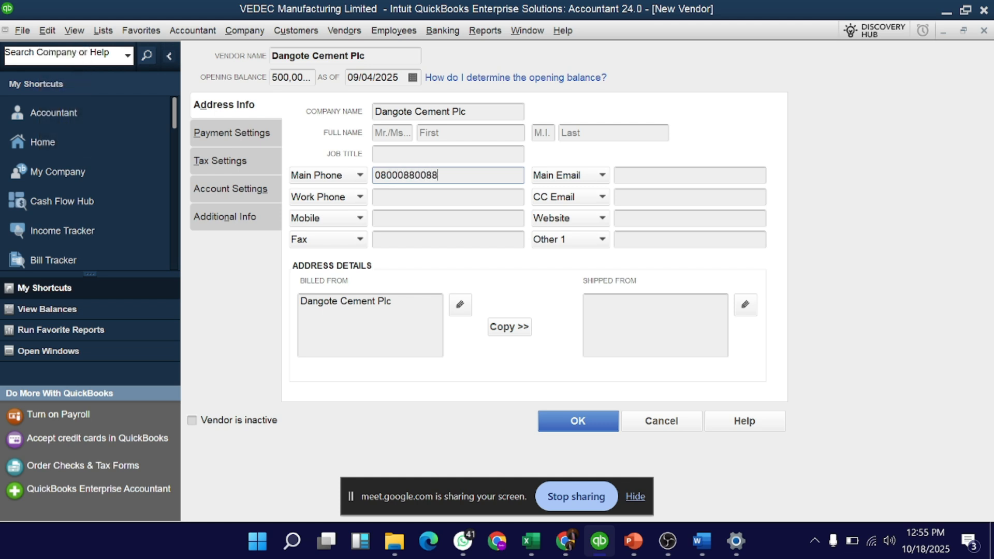
left_click(631, 175)
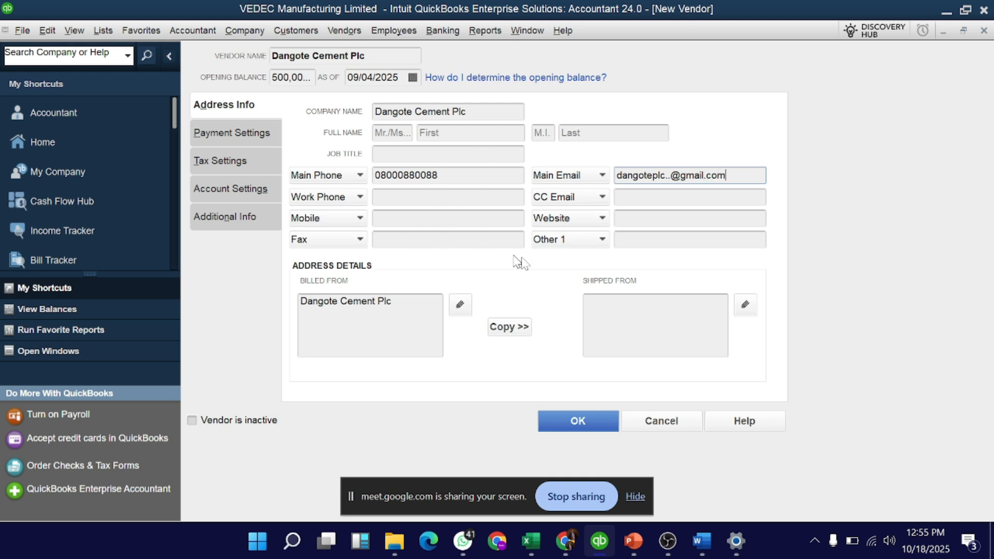
In the billing address editor, enter city Suleja and state Niger.
left_click(460, 306)
left_click(552, 224)
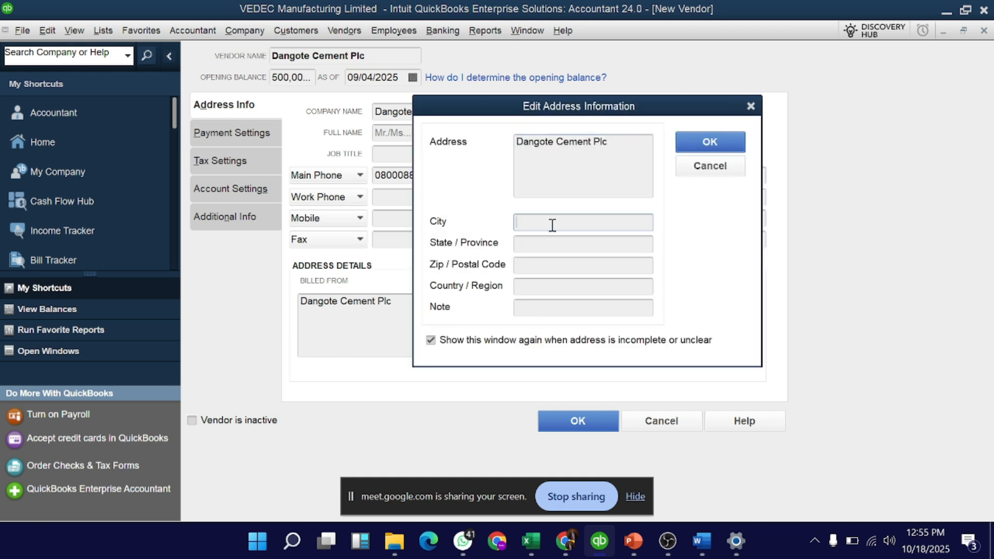
type("Suelij")
key("BackSpace")
key("BackSpace")
key("BackSpace")
key("BackSpace")
type("leja")
left_click(538, 242)
type("Niger")
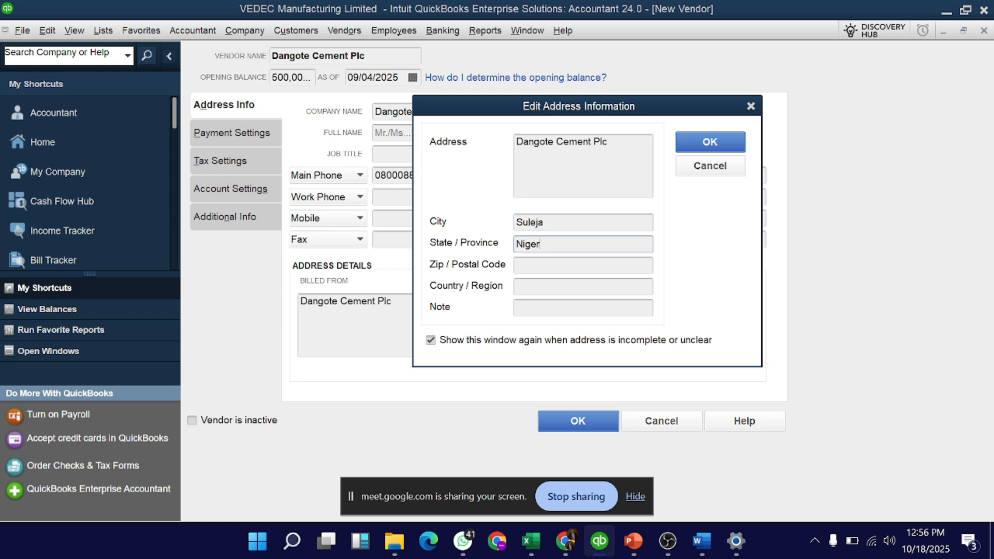
left_click(534, 269)
type("90")
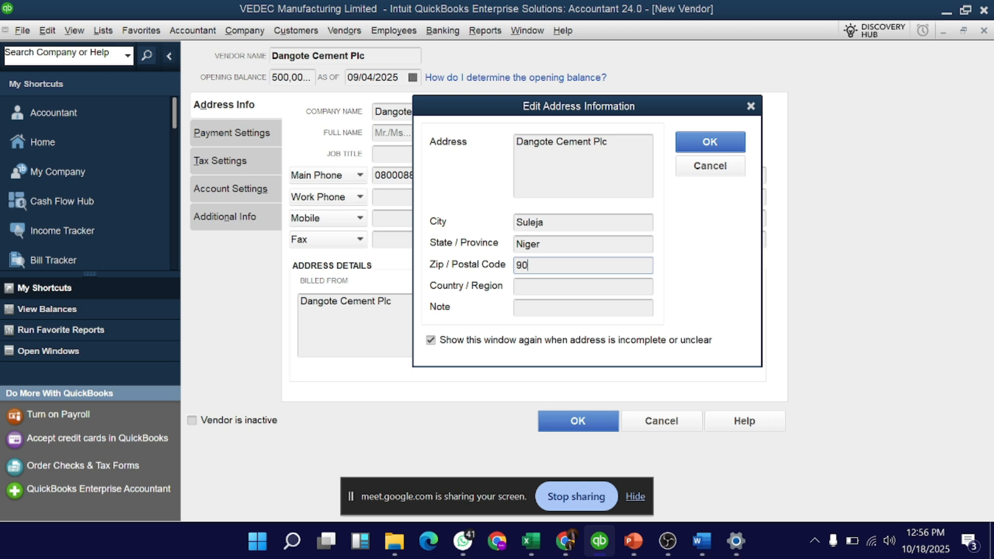
Enter postal code 910101 (checked against the Word brief) and country Nigeria, then confirm the address.
key("alt+Tab")
scroll(535, 269, "up", 6)
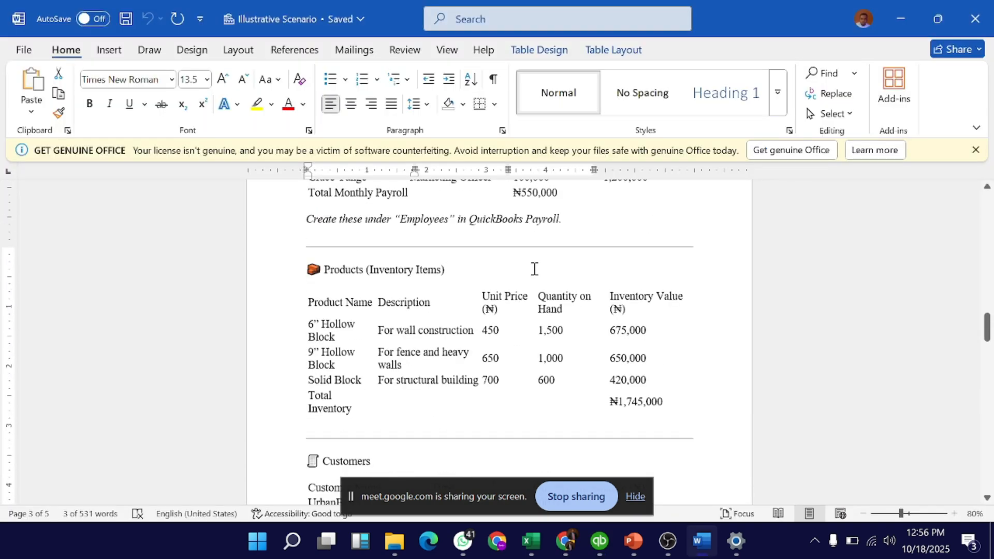
scroll(535, 269, "up", 15)
scroll(535, 269, "down", 5)
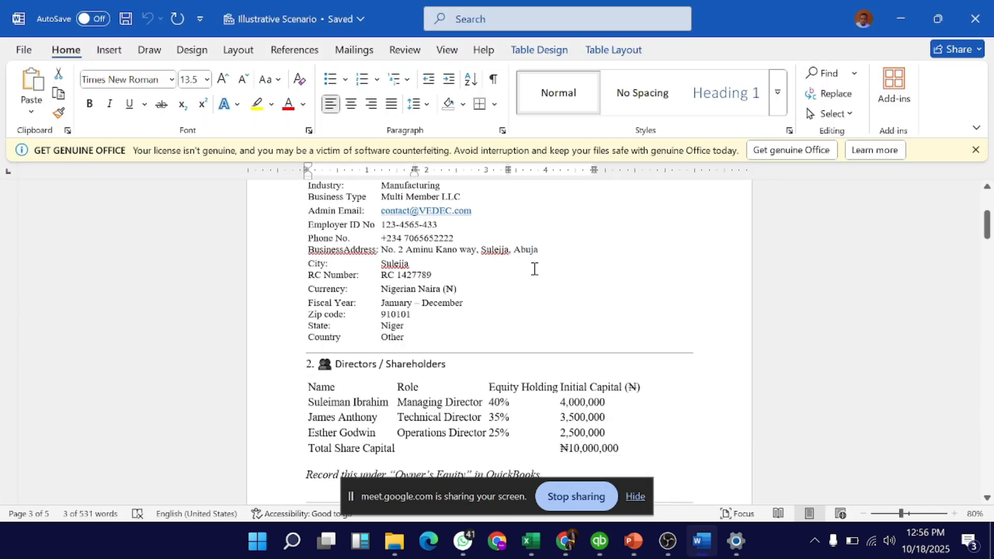
scroll(418, 299, "down", 10)
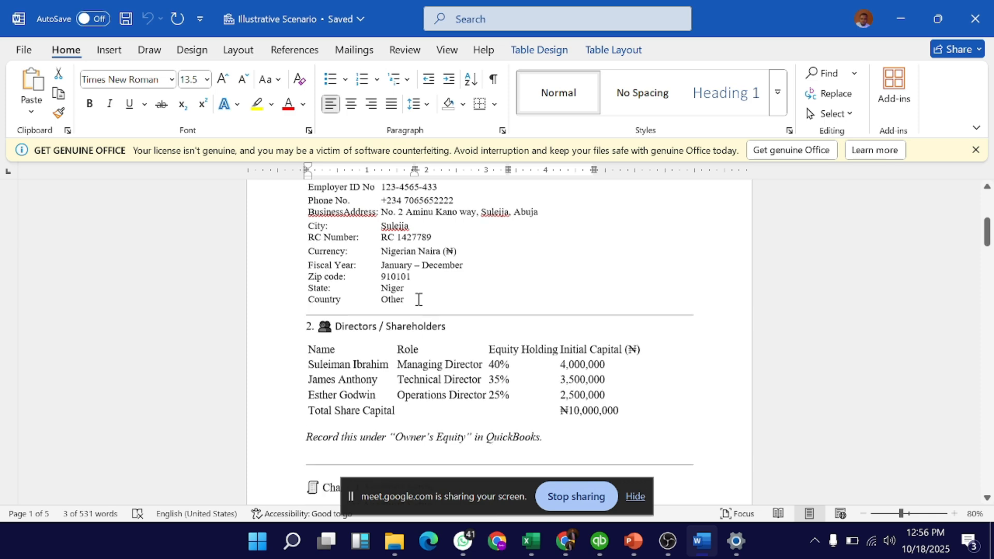
key("alt+Tab")
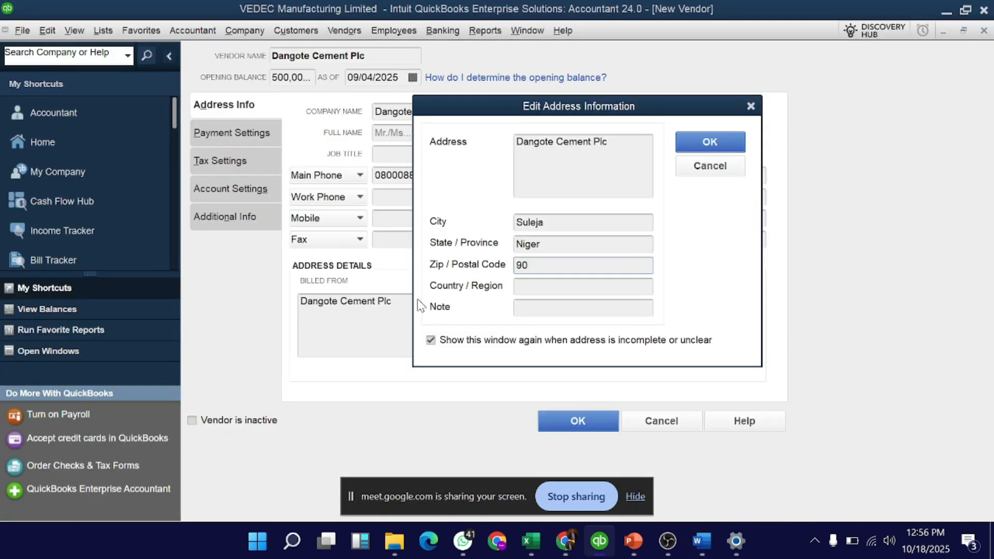
type("1010")
key("BackSpace")
key("BackSpace")
key("BackSpace")
key("BackSpace")
key("BackSpace")
type("1-01")
key("BackSpace")
key("BackSpace")
key("BackSpace")
type("0101")
left_click(542, 281)
type("Nigeria")
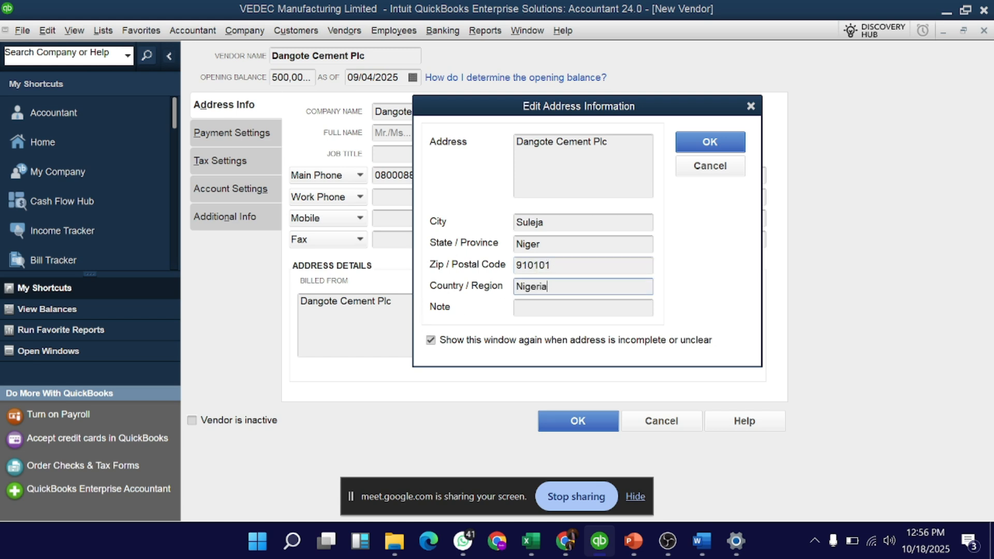
left_click(693, 138)
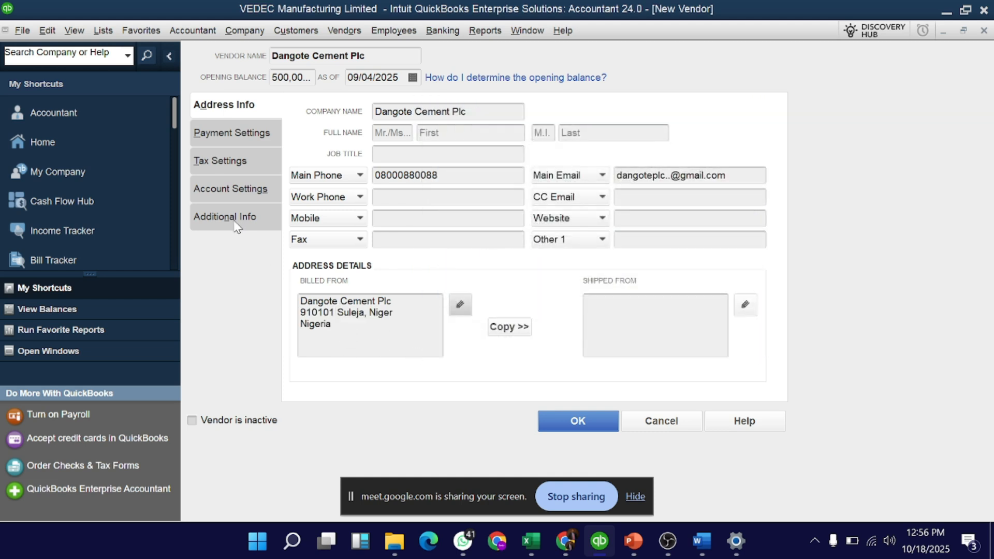
View the vendor's Payment Settings, then its Tax Settings with Vendor Tax ID still empty.
left_click(237, 133)
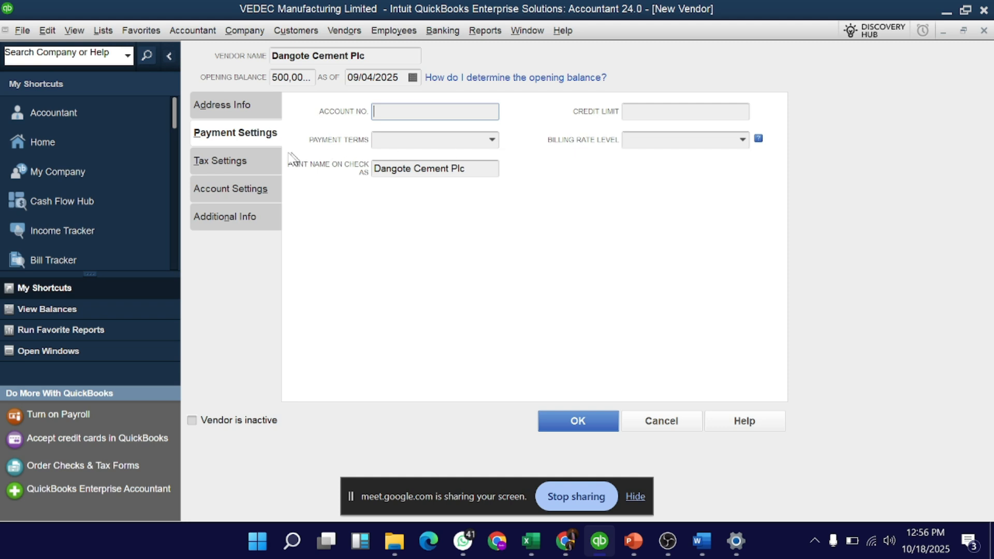
left_click(258, 162)
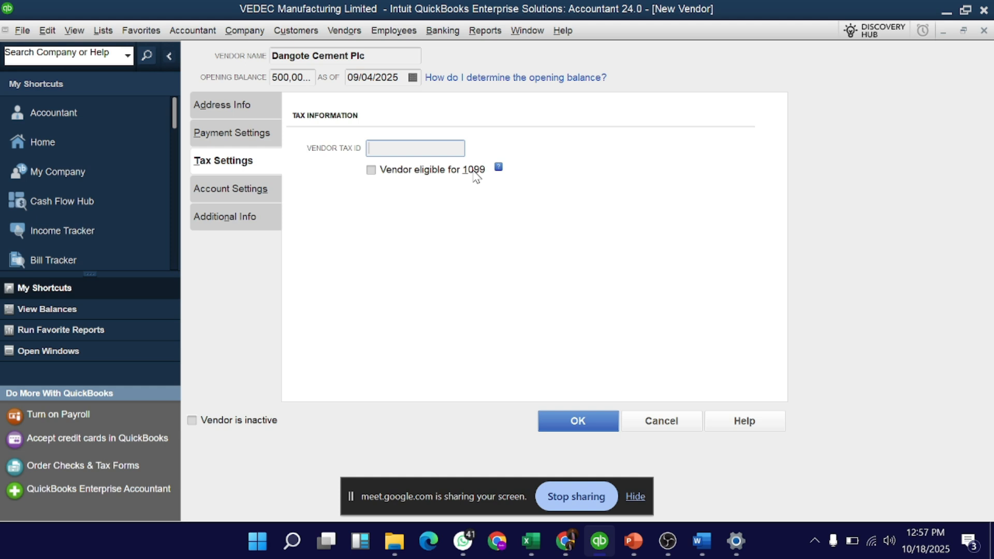
Show the vendor's Account Settings with its three empty expense prefill accounts.
left_click(244, 188)
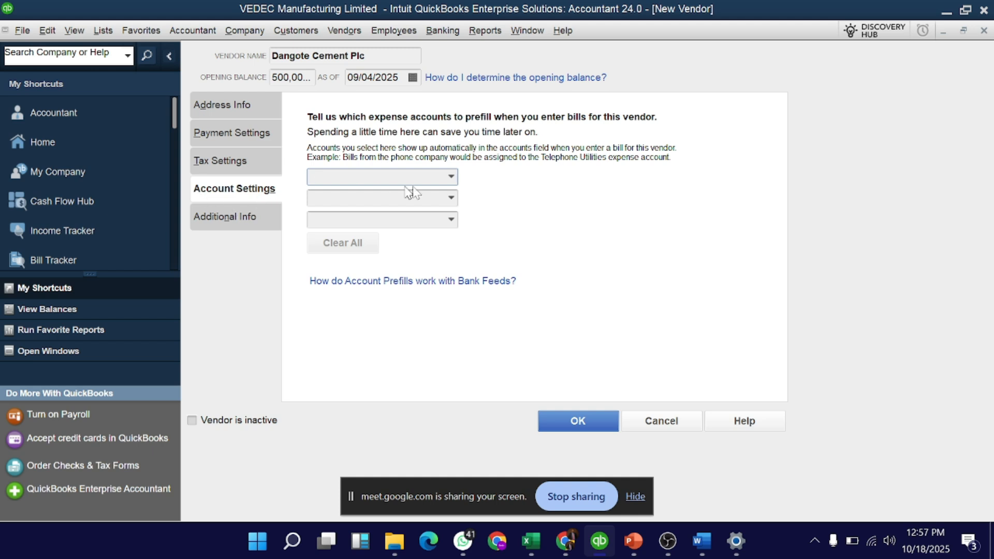
left_click(237, 160)
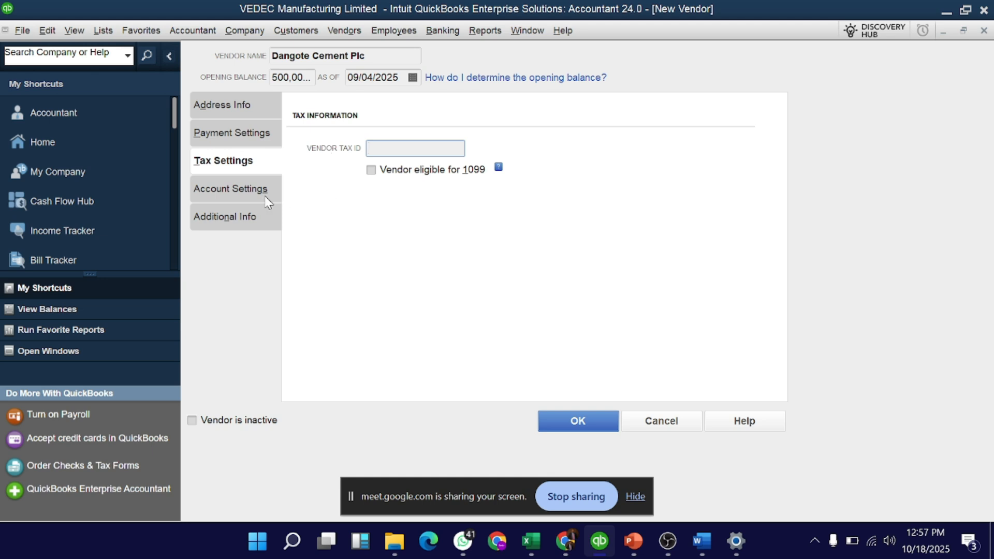
left_click(248, 191)
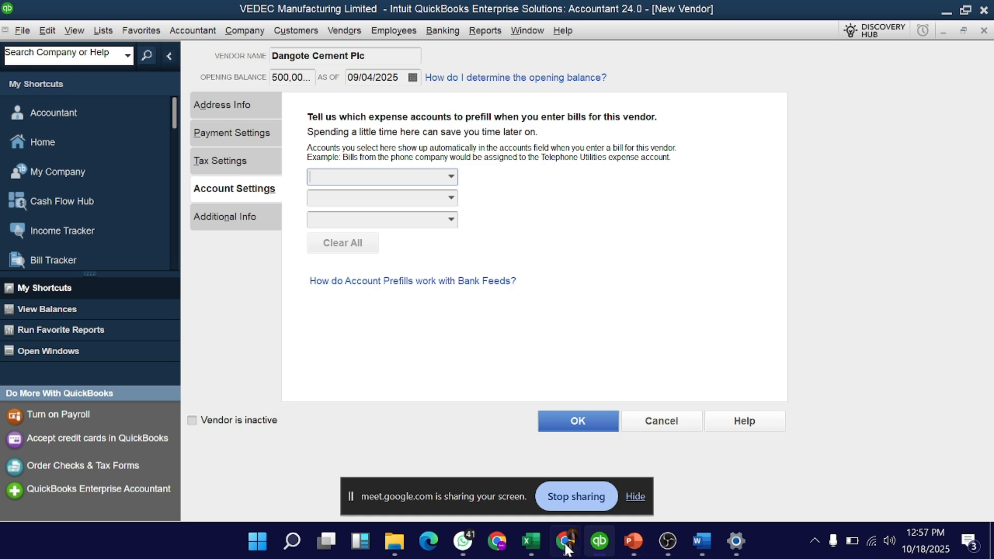
mouse_move(566, 541)
Choose < Add New > from the first prefill account dropdown to start a new account.
left_click(450, 178)
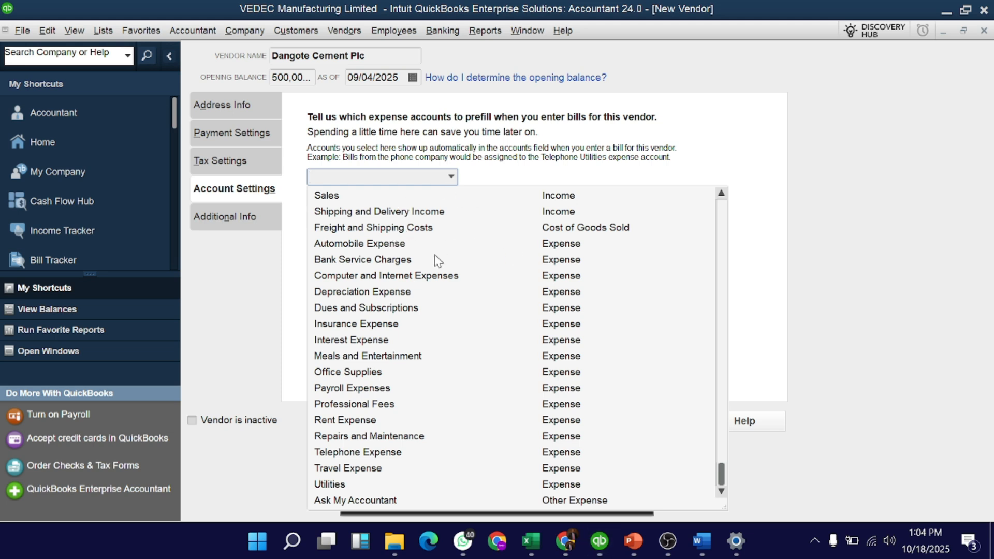
scroll(435, 256, "up", 4)
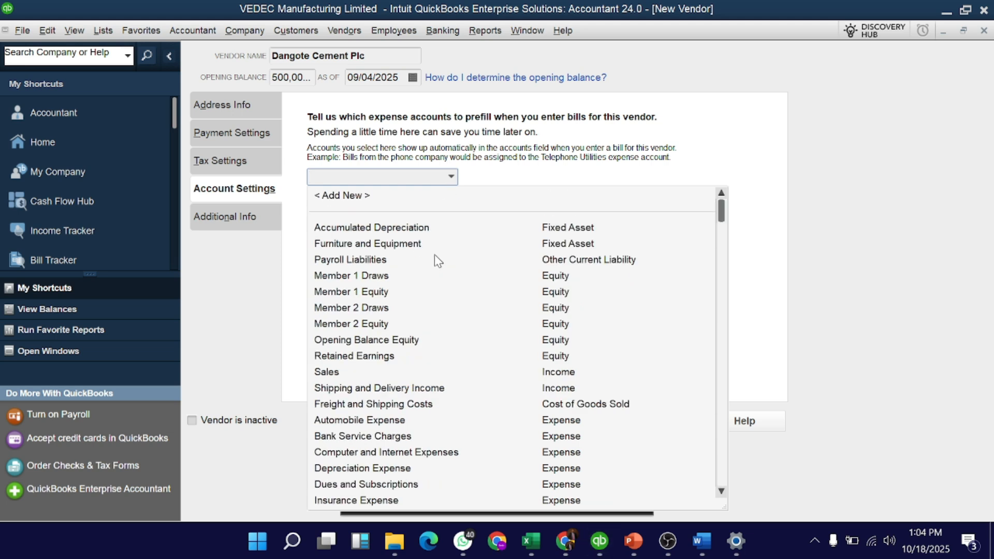
left_click(346, 195)
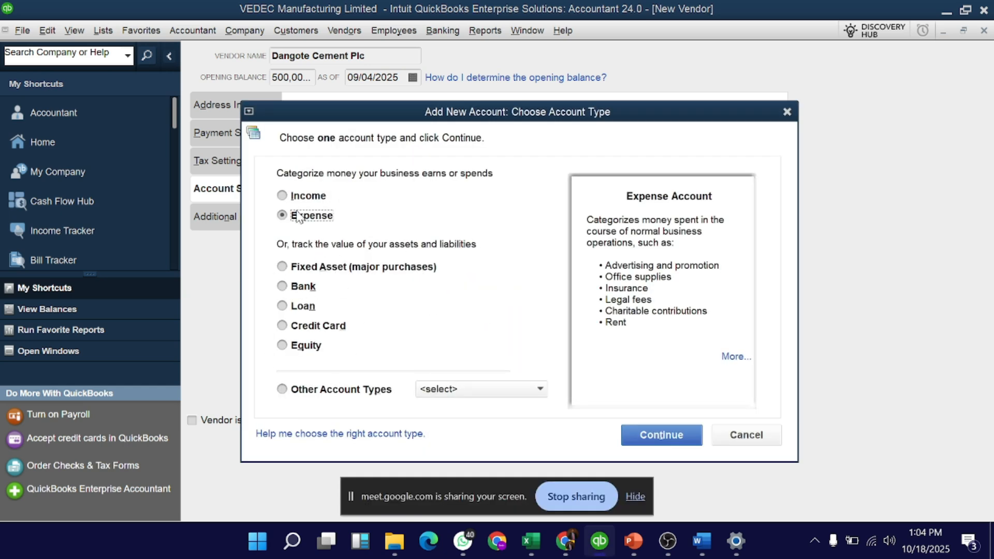
left_click(746, 436)
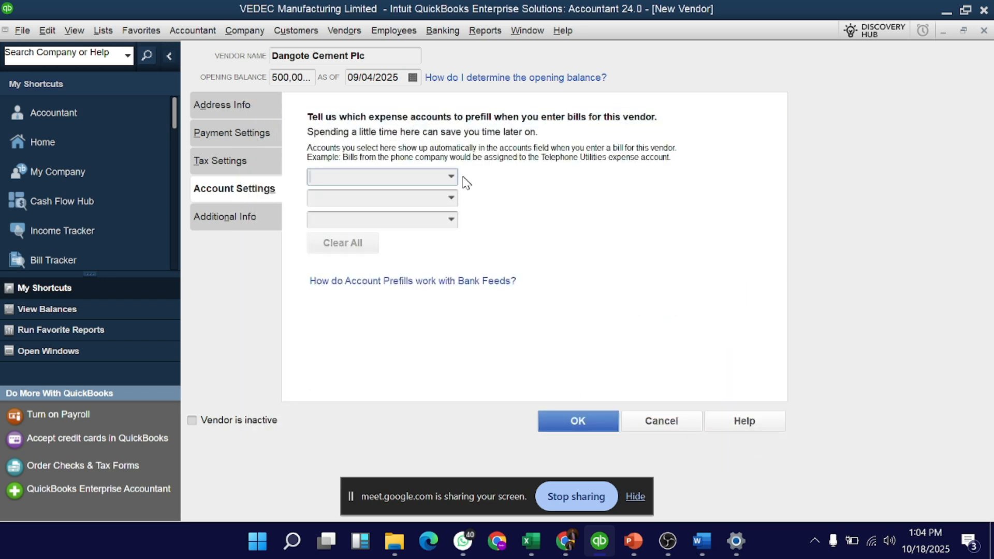
left_click(451, 177)
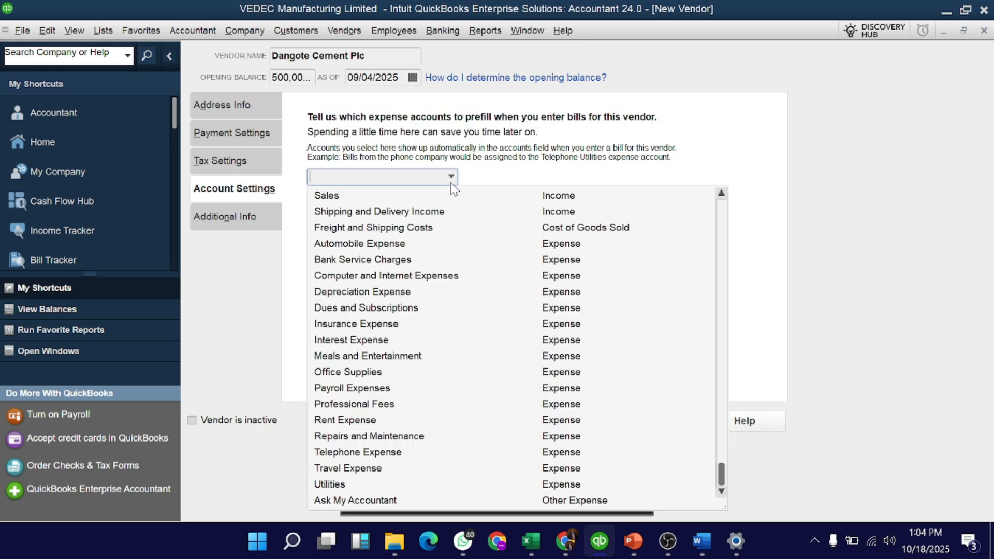
scroll(347, 239, "up", 4)
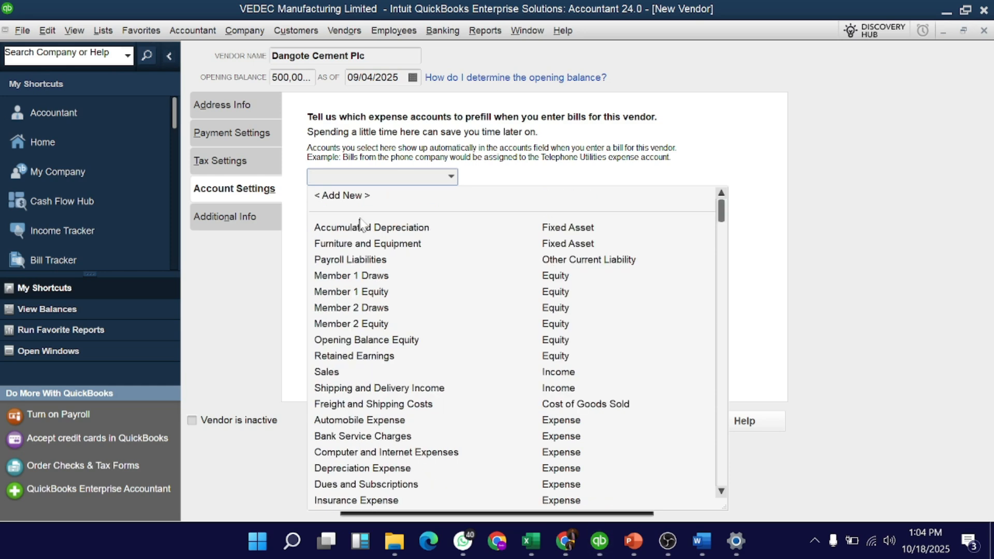
left_click(338, 198)
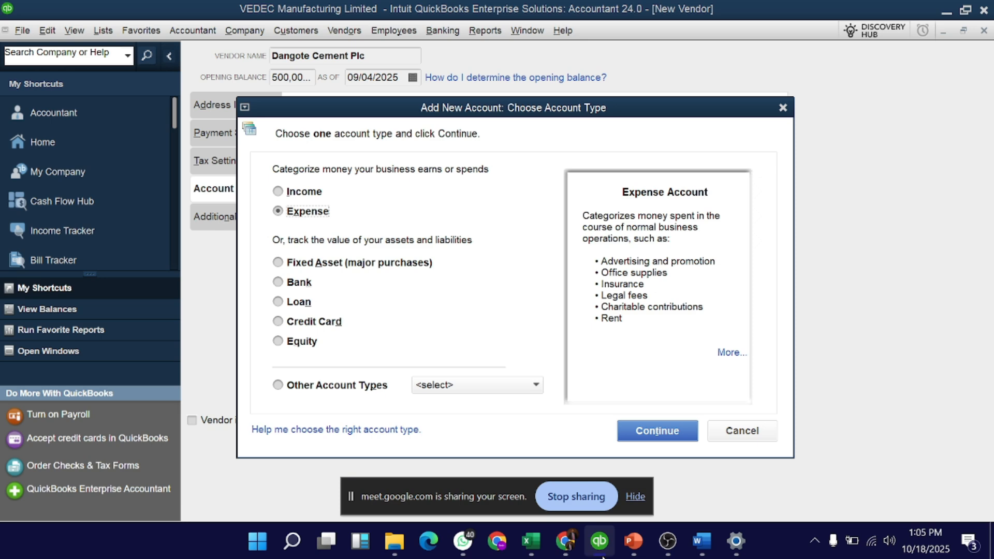
left_click(752, 431)
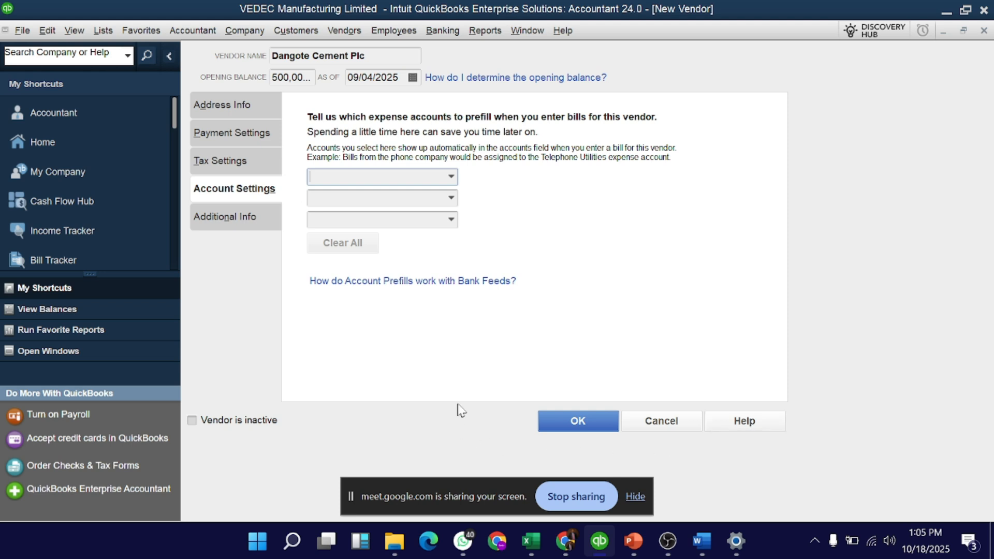
left_click(451, 177)
scroll(483, 255, "up", 4)
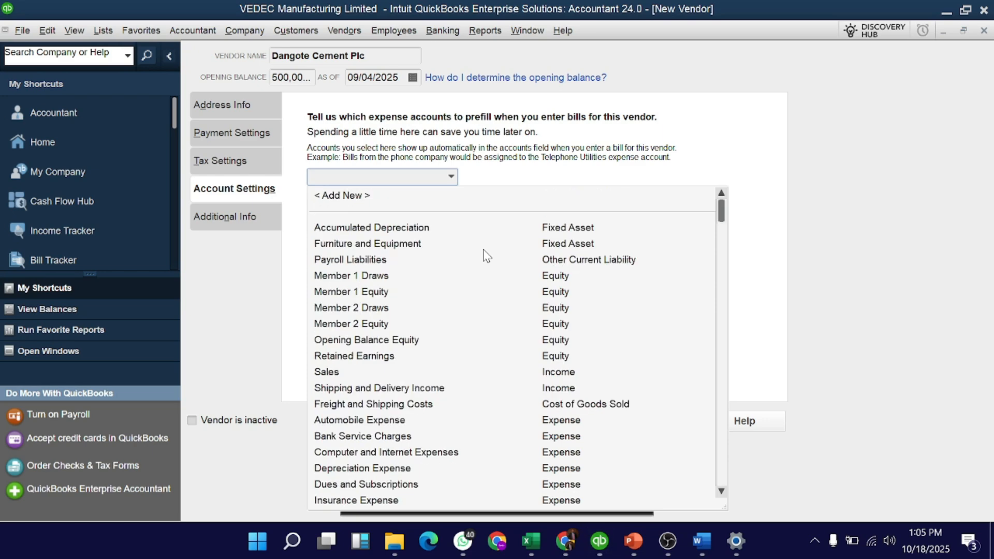
left_click(379, 199)
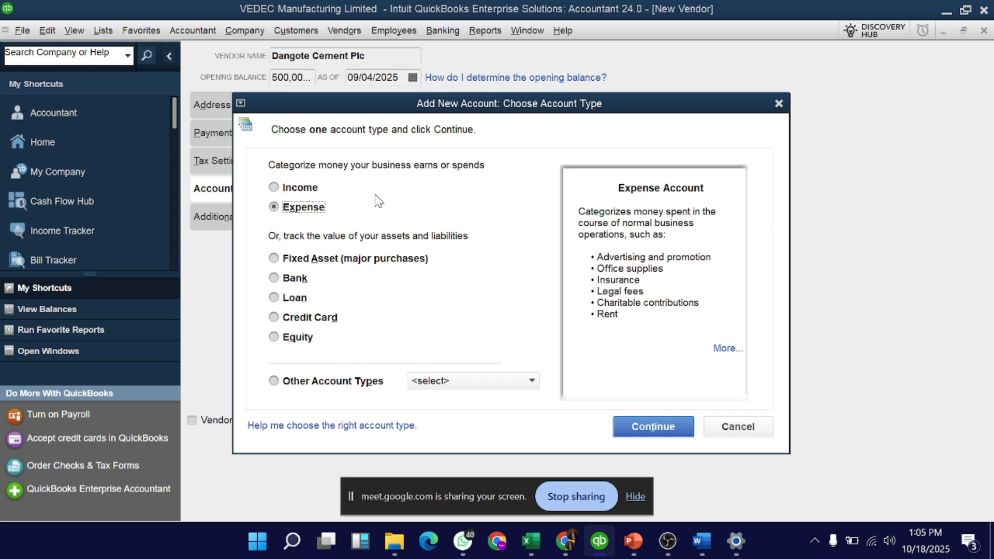
Make the new account a Cost of Goods Sold type named Cost of Cement.
left_click(365, 382)
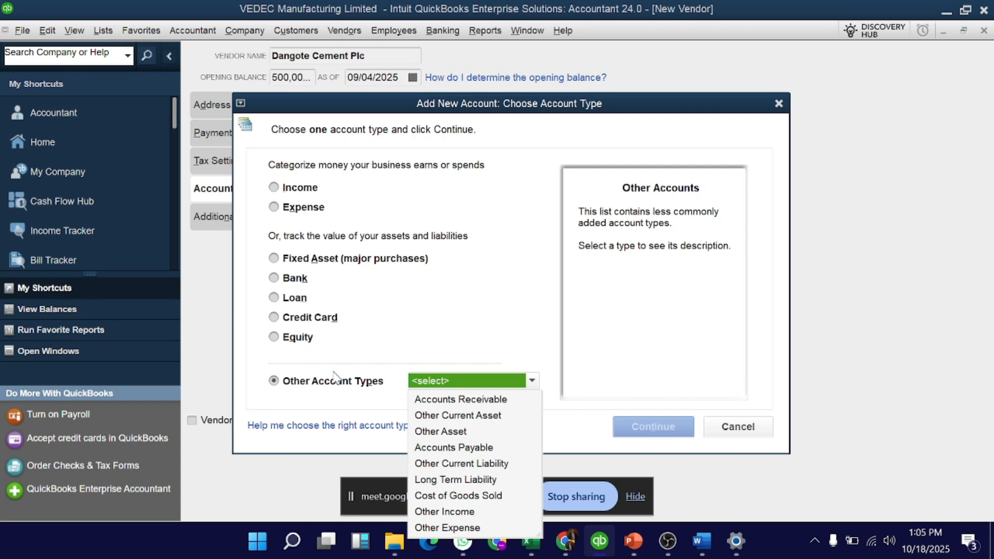
left_click(481, 497)
left_click(668, 541)
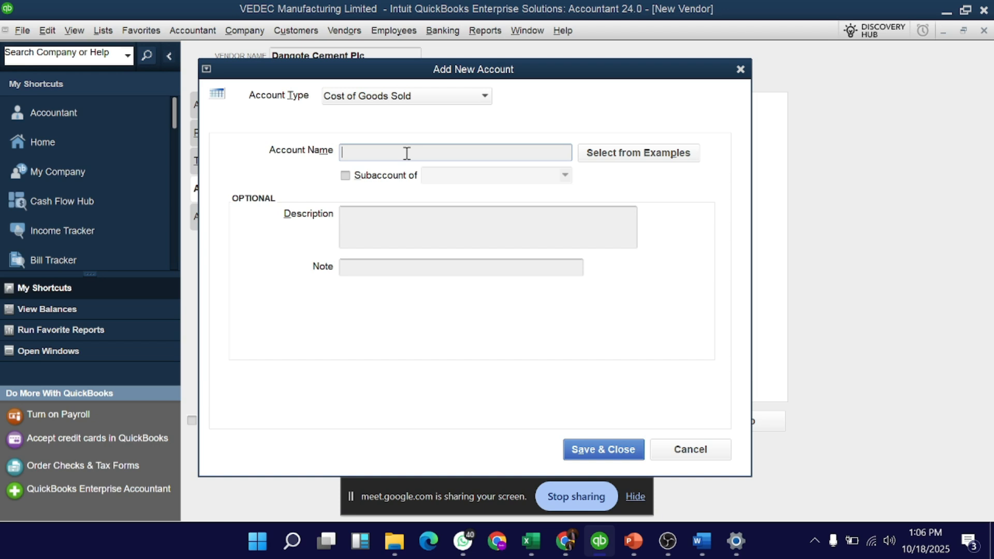
type("C")
type("emeber")
key("BackSpace")
key("BackSpace")
key("BackSpace")
type("nt ")
type("Cost of")
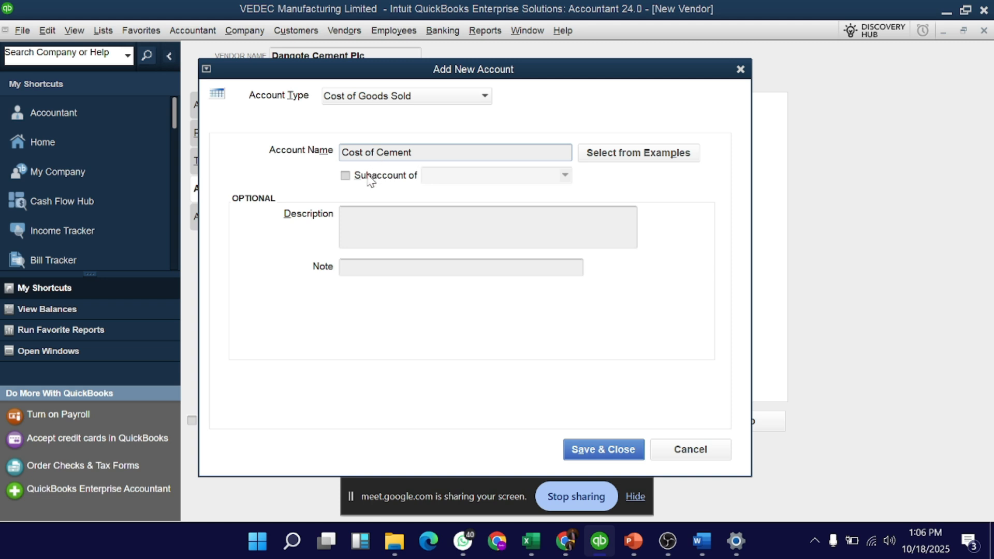
Describe it as 'this represents the cost of cement bags purchased from vendors' and save it.
left_click(407, 221)
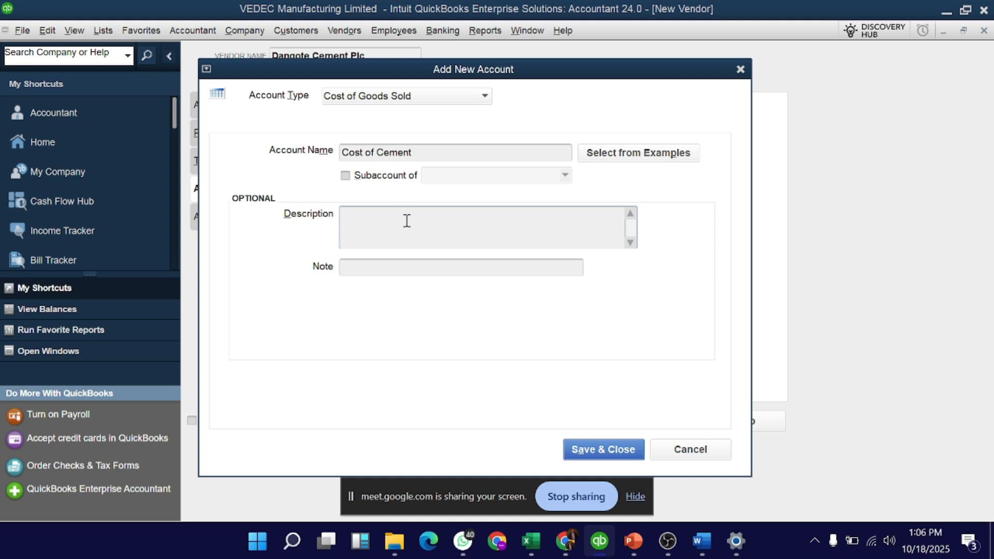
type("this represents the cost of")
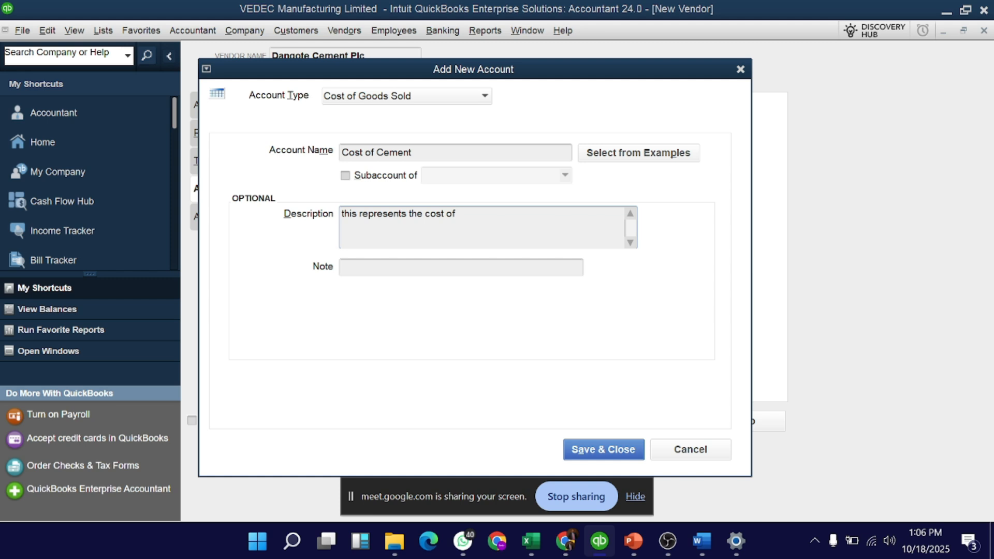
type(" c")
key("BackSpace")
type("cement bags purchased from bve")
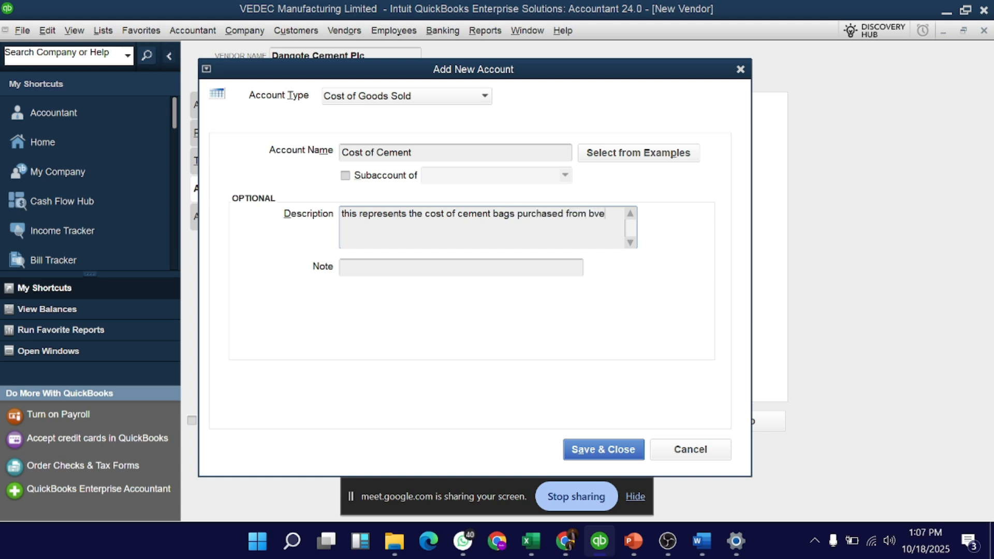
key("BackSpace")
key("BackSpace")
key("BackSpace")
type("vendors")
left_click(585, 456)
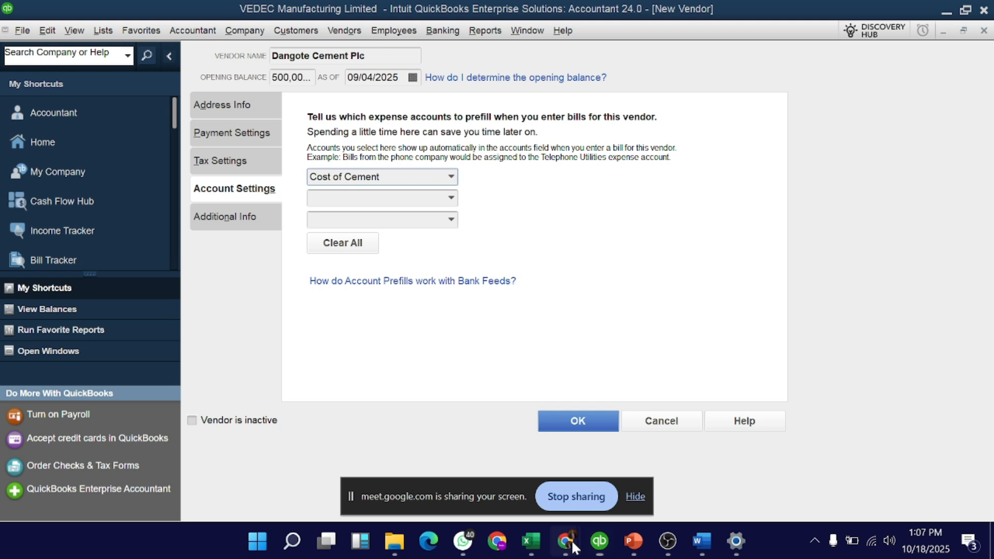
left_click(492, 344)
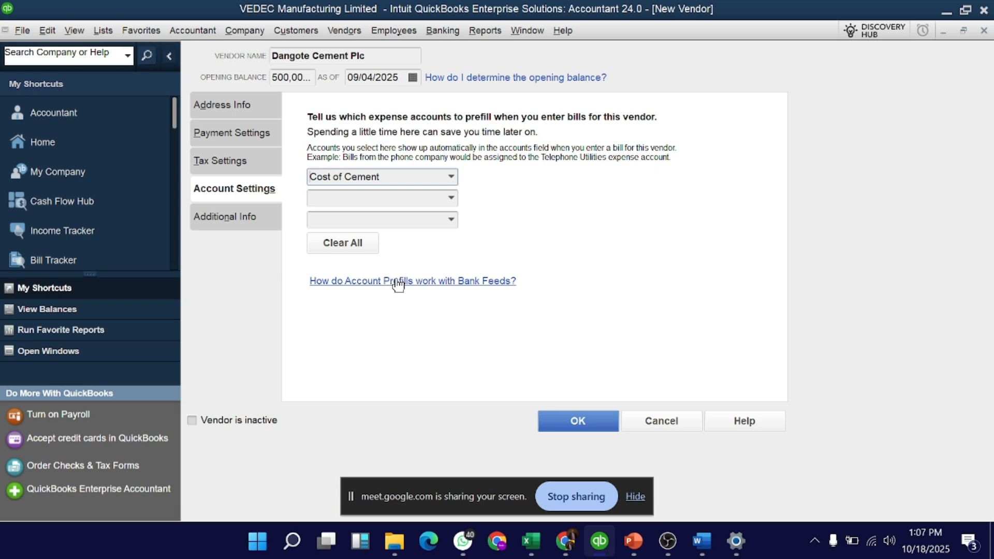
mouse_move(566, 541)
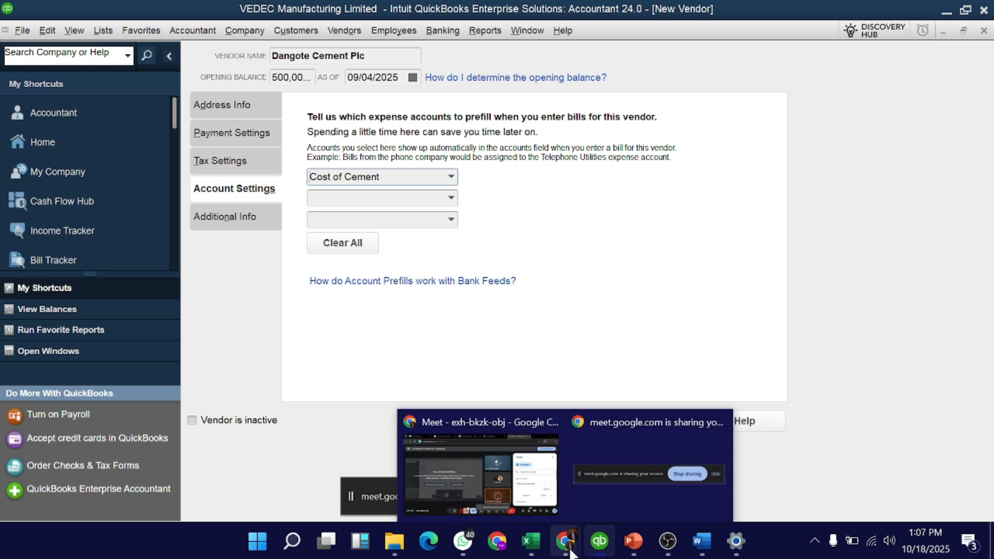
left_click(482, 464)
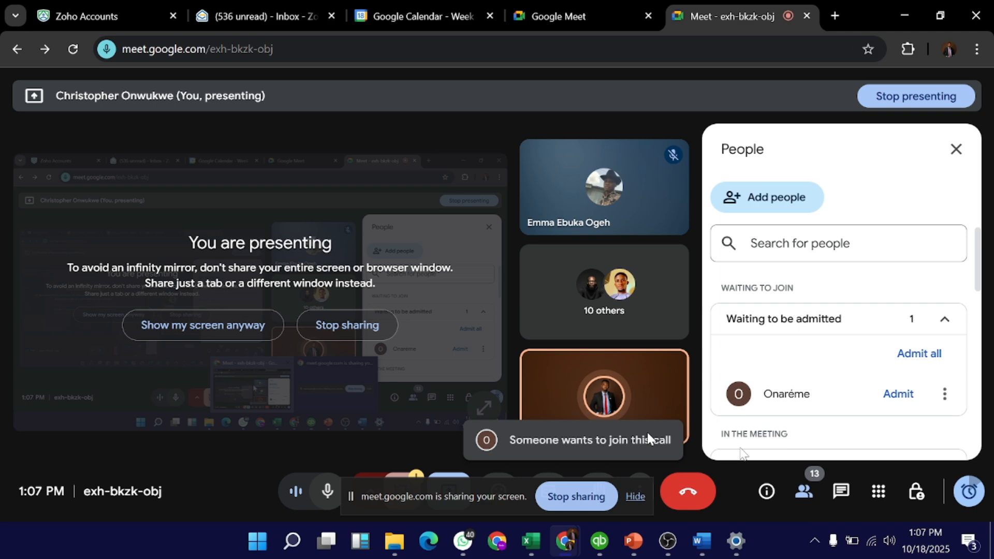
key("alt+Tab")
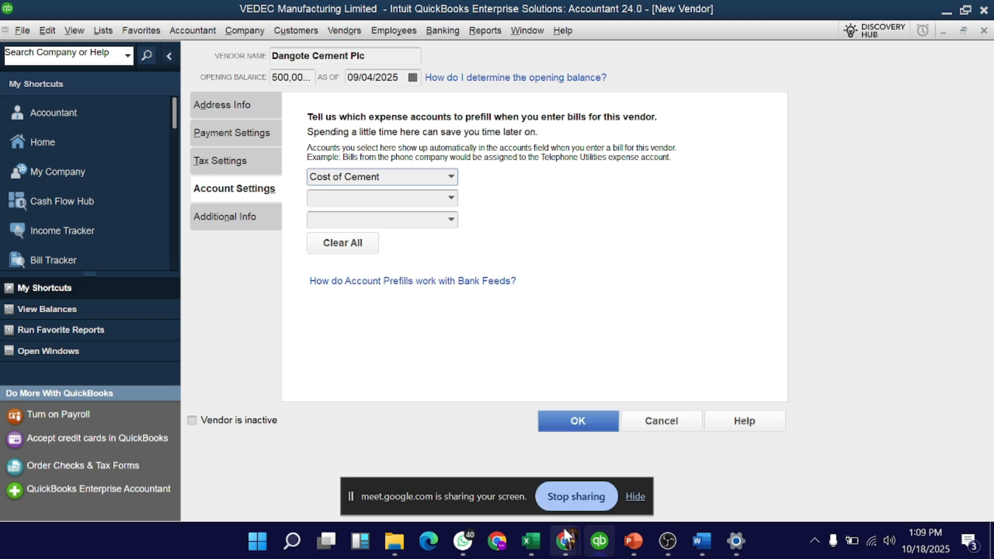
mouse_move(569, 542)
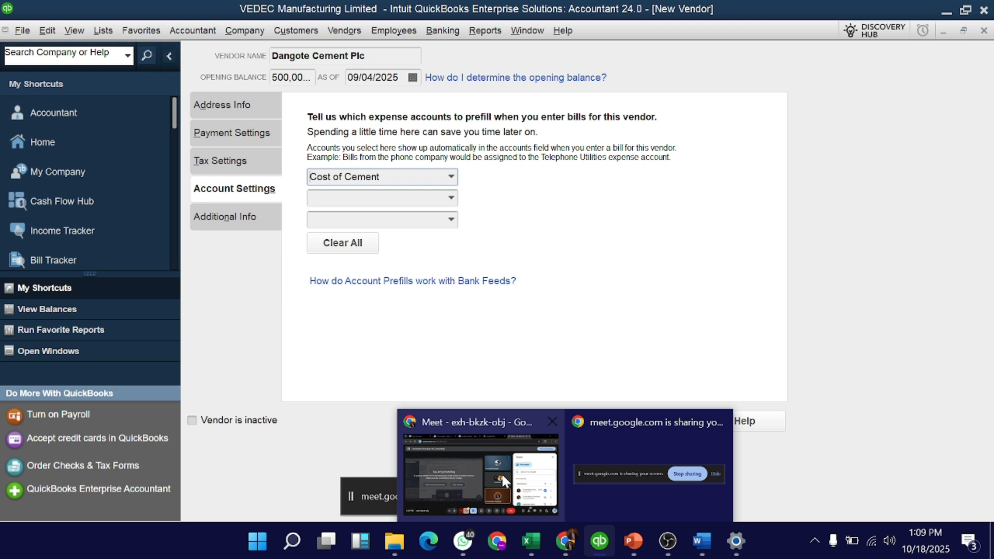
left_click(450, 204)
left_click(487, 201)
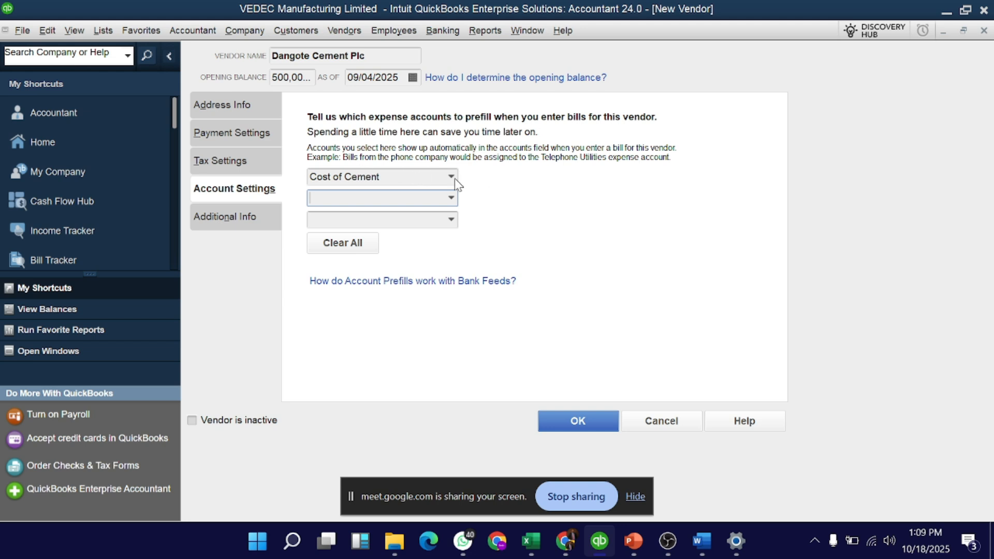
Set Vendor Type to Suppliers under Additional Info and save the new vendor.
left_click(233, 222)
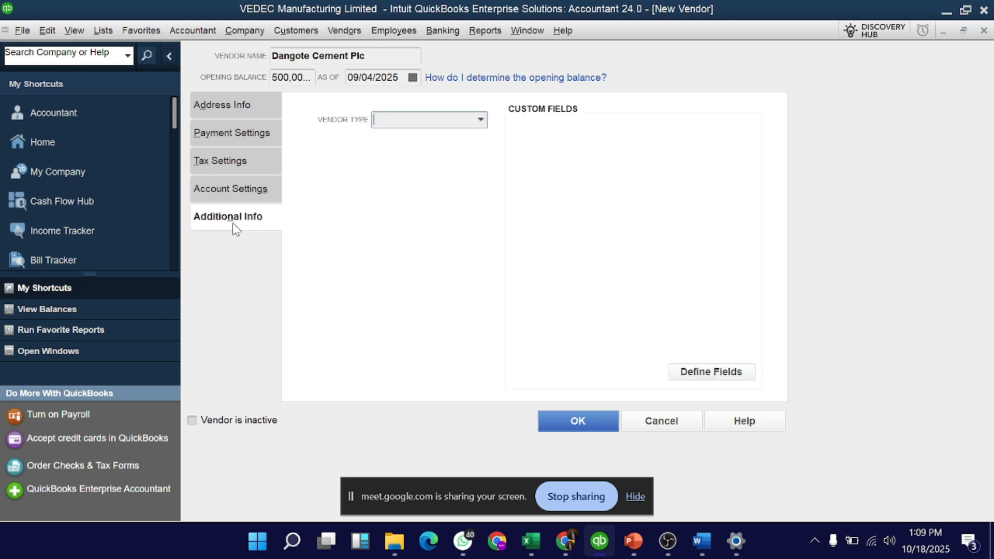
left_click(475, 119)
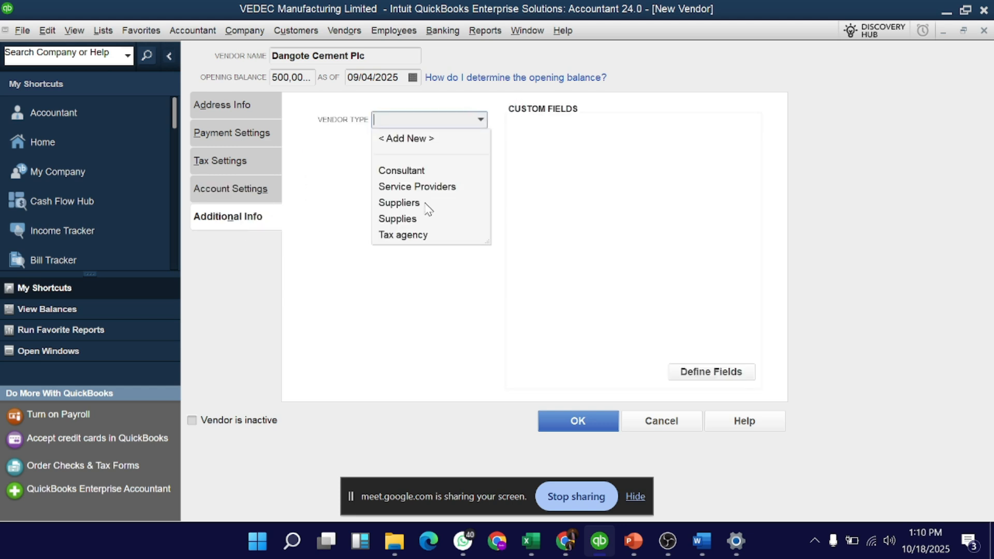
left_click(426, 204)
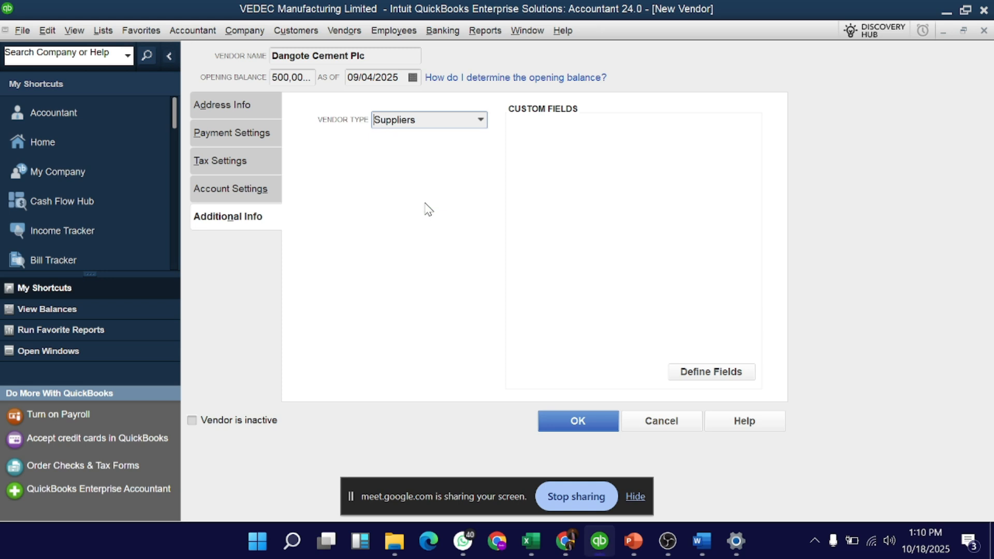
left_click(561, 419)
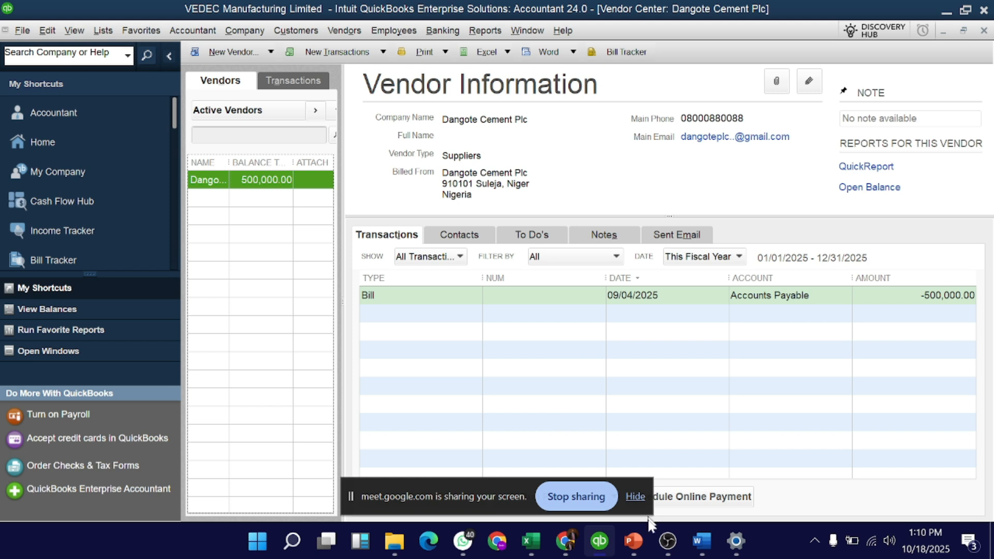
Return to the QuickBooks Home page.
left_click(566, 541)
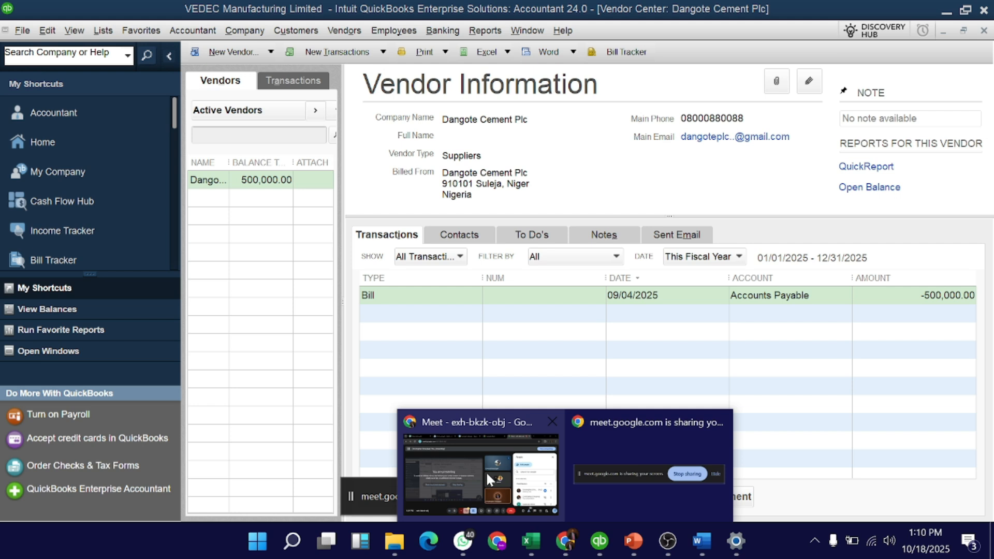
left_click(447, 266)
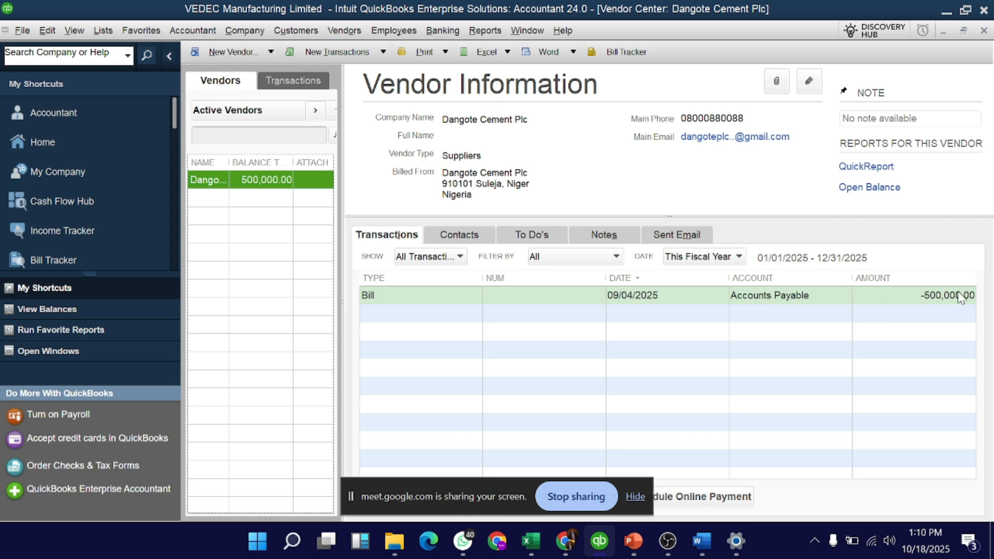
left_click(99, 145)
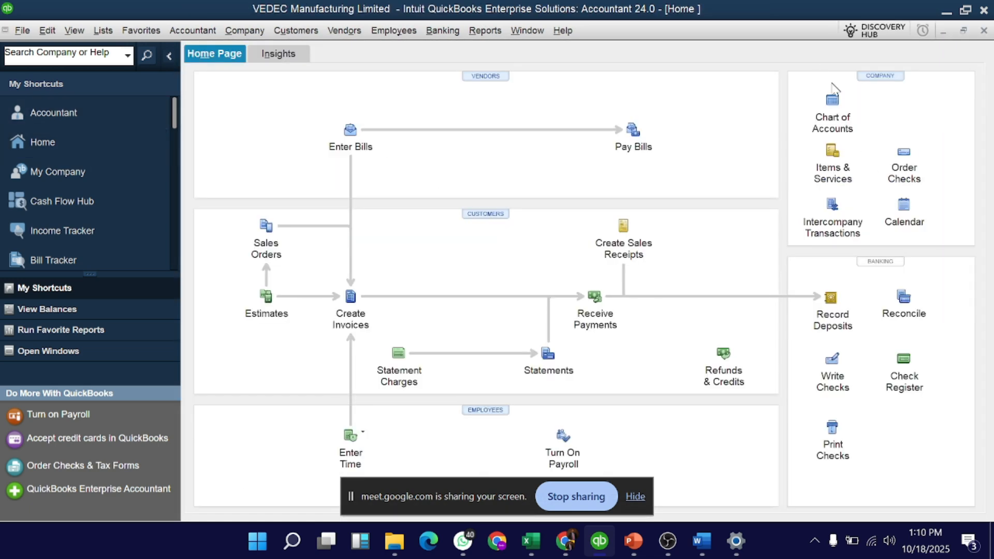
Find Cost of Cement under Cost of Goods Sold, then select Accounts Payable showing 500,000.00.
left_click(836, 110)
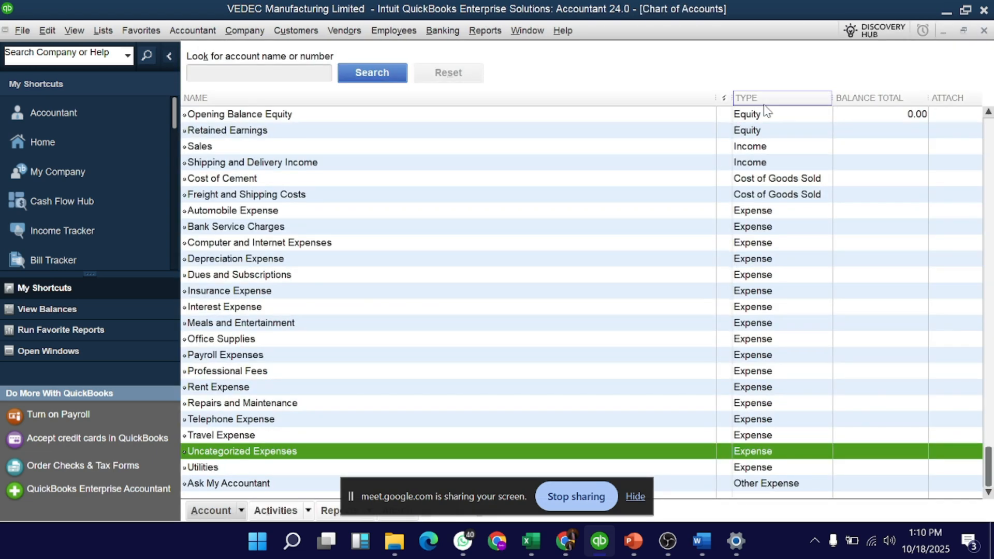
scroll(874, 259, "up", 3)
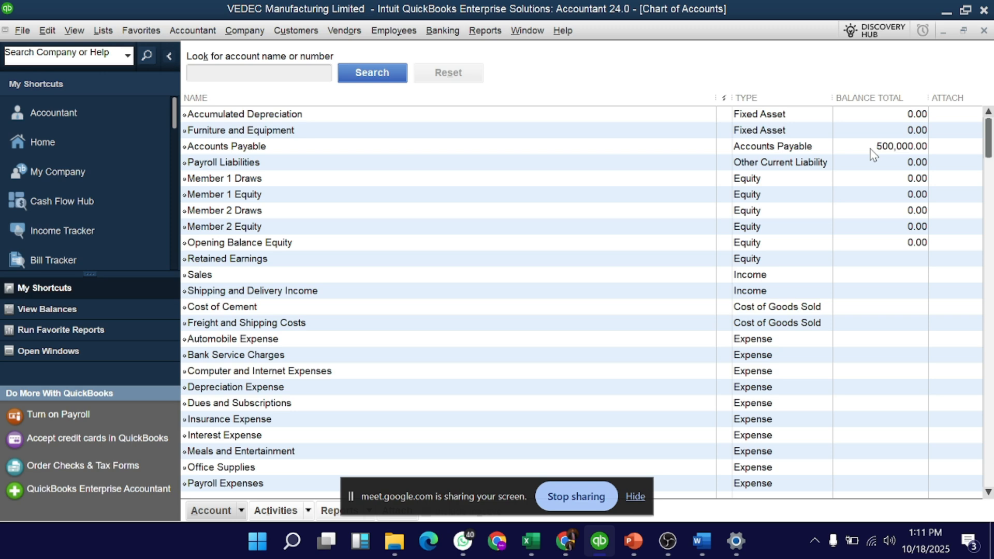
scroll(874, 155, "down", 3)
scroll(873, 155, "up", 3)
scroll(874, 155, "down", 3)
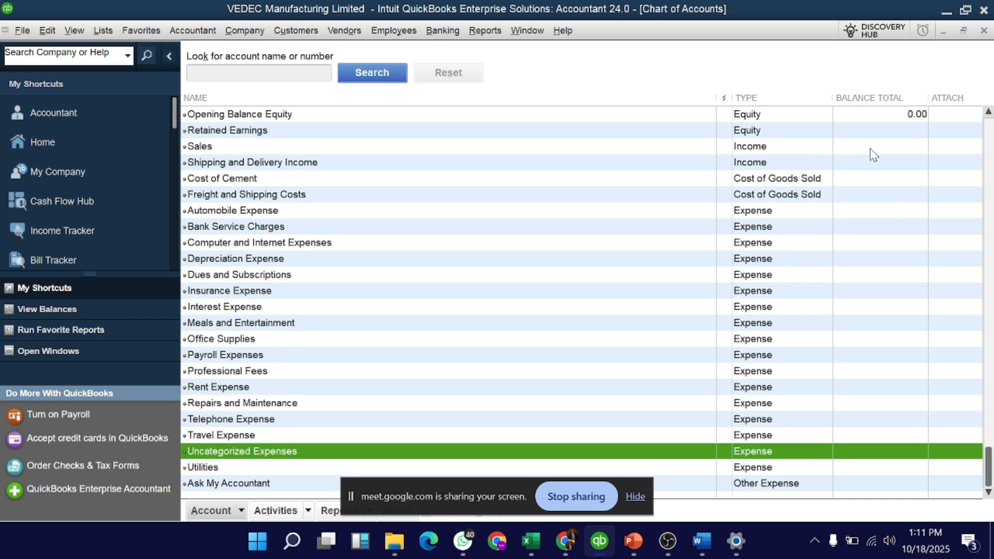
scroll(874, 155, "up", 3)
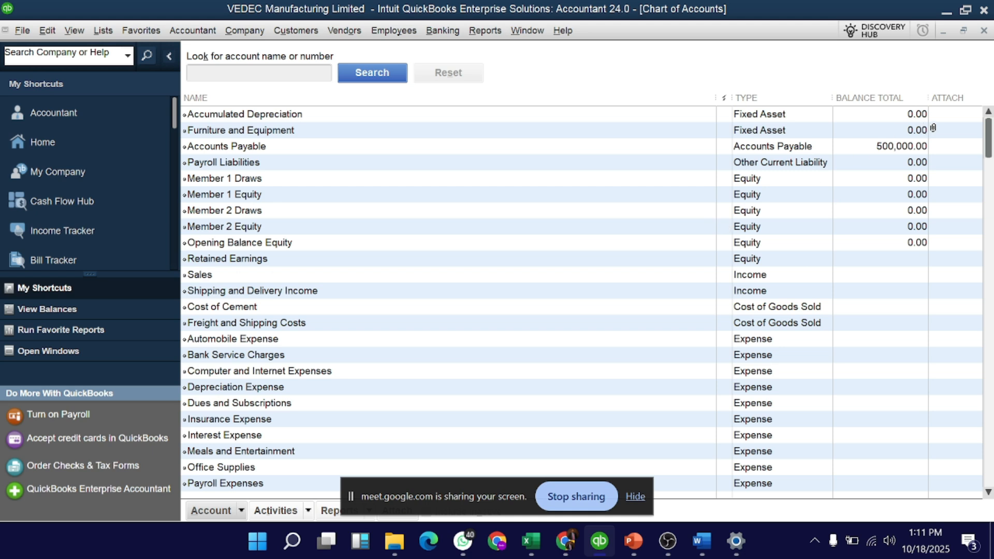
left_click(905, 150)
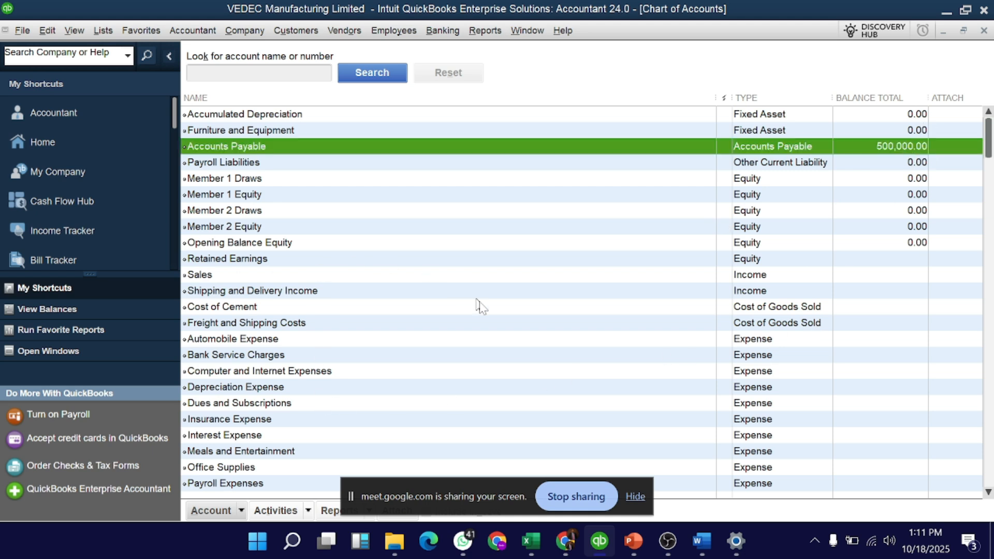